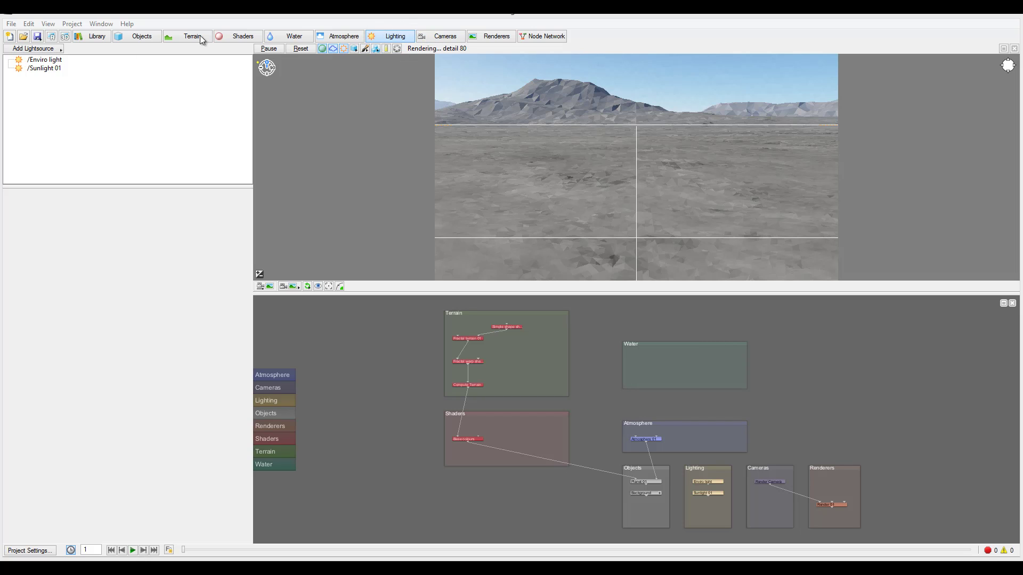
click(45, 59)
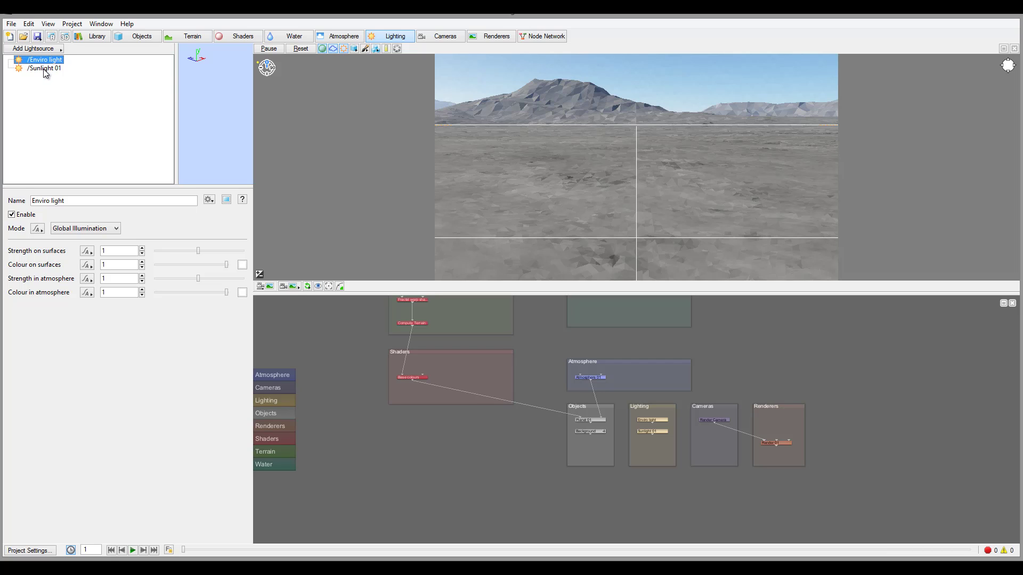
click(45, 69)
click(39, 60)
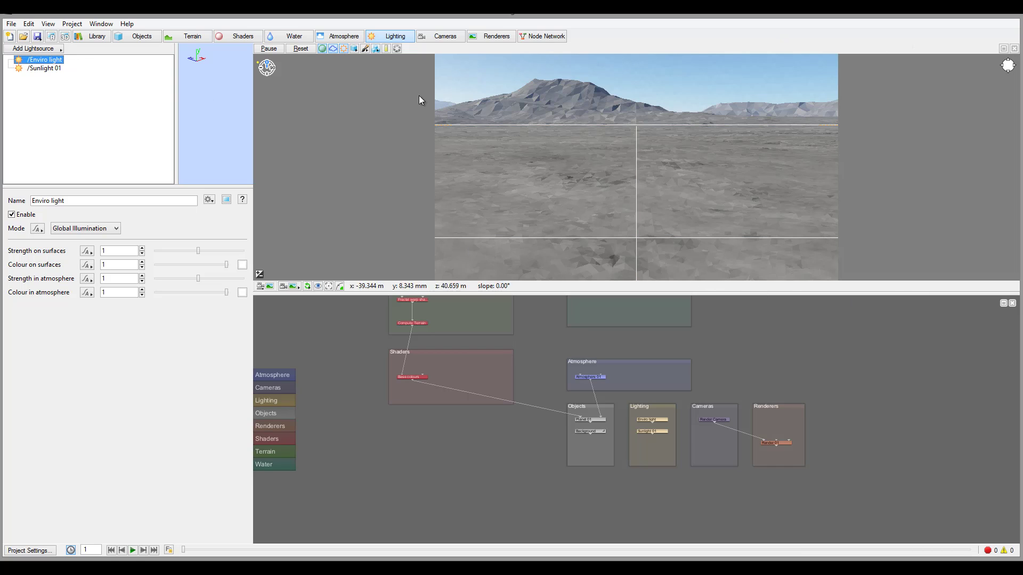
click(61, 68)
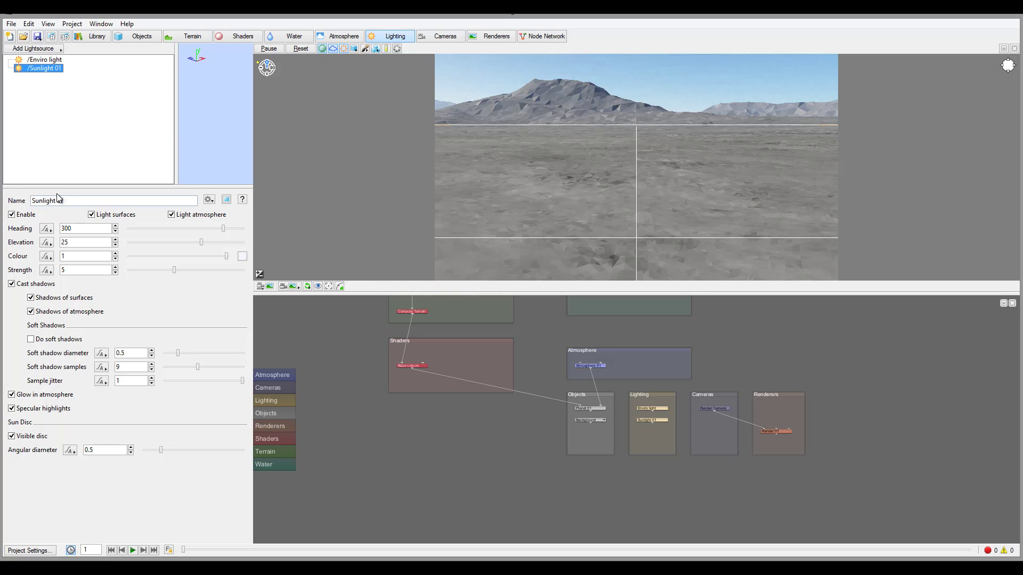
click(41, 60)
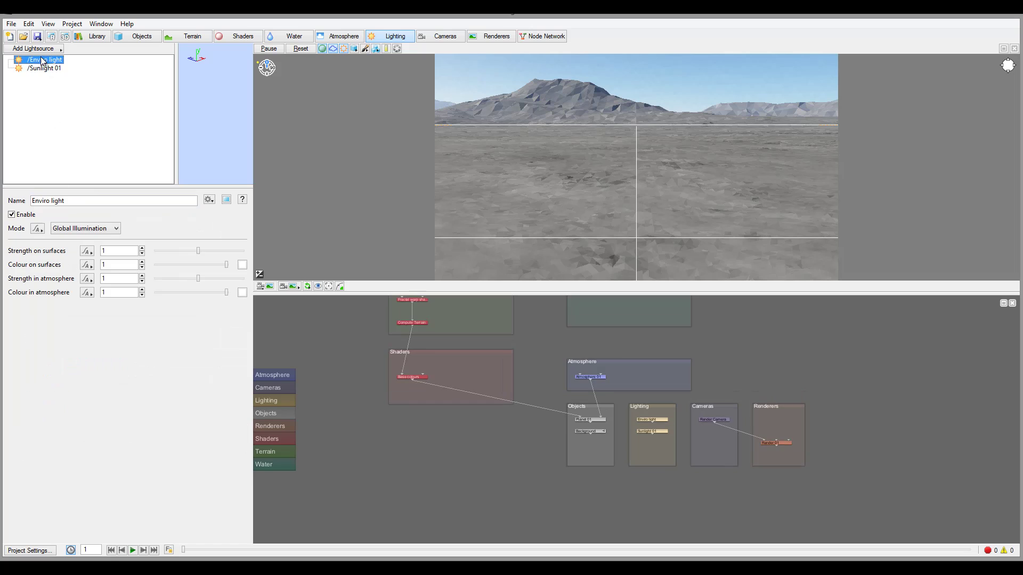
click(118, 230)
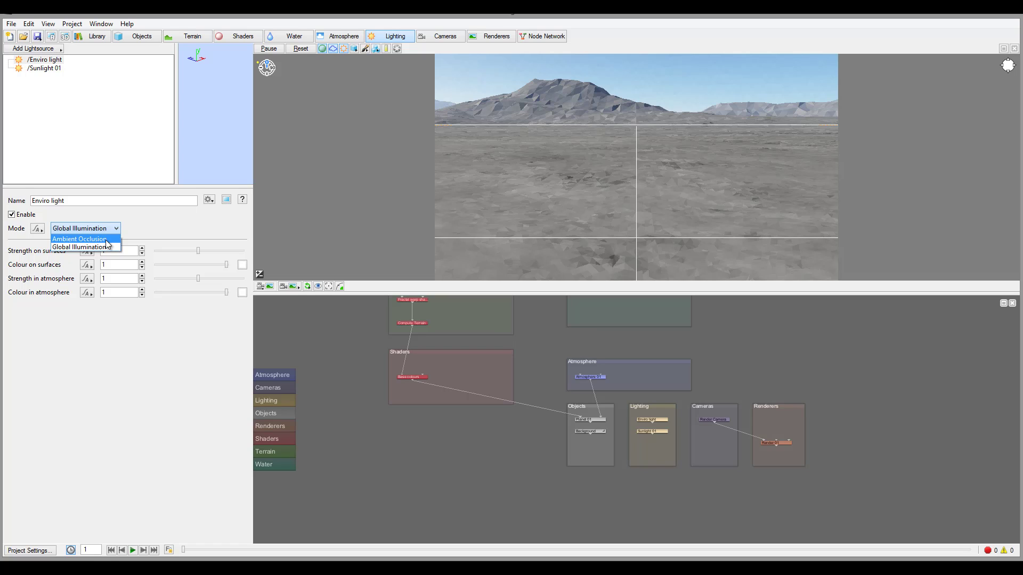
click(107, 239)
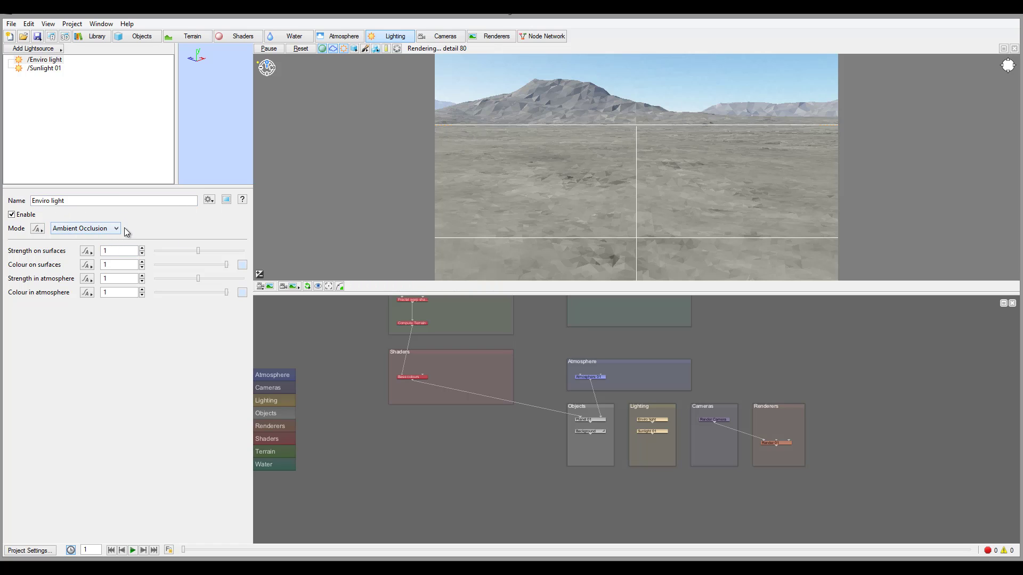
click(104, 228)
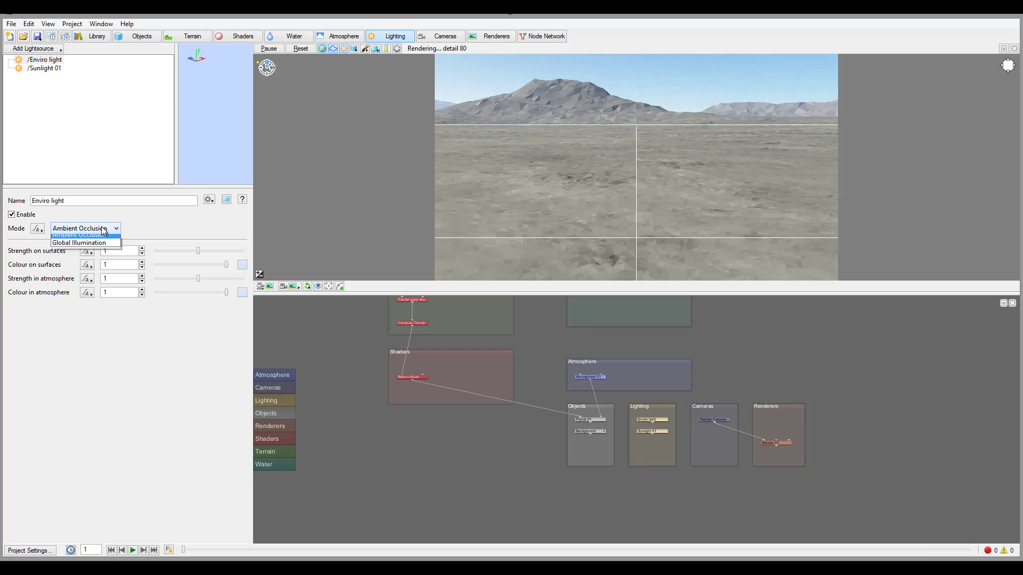
click(80, 244)
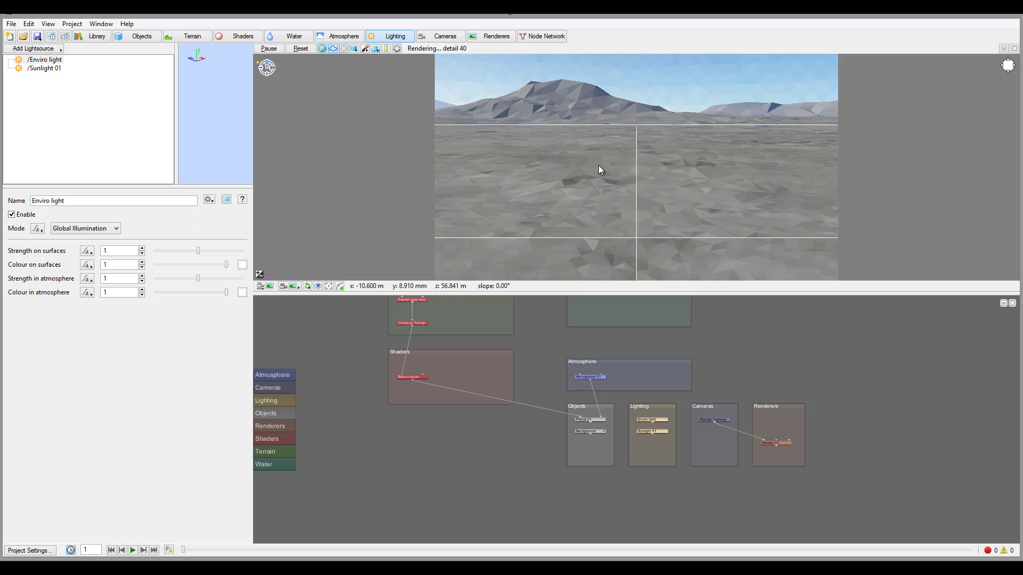
Step: Tilt the camera up in the 3D preview to show more sky
drag(622, 142, 618, 176)
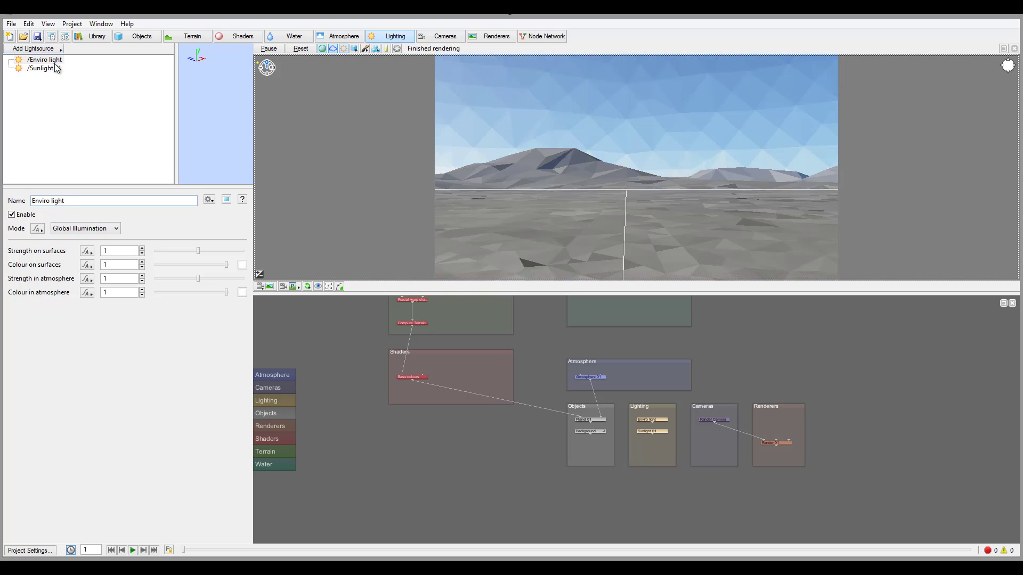
click(54, 69)
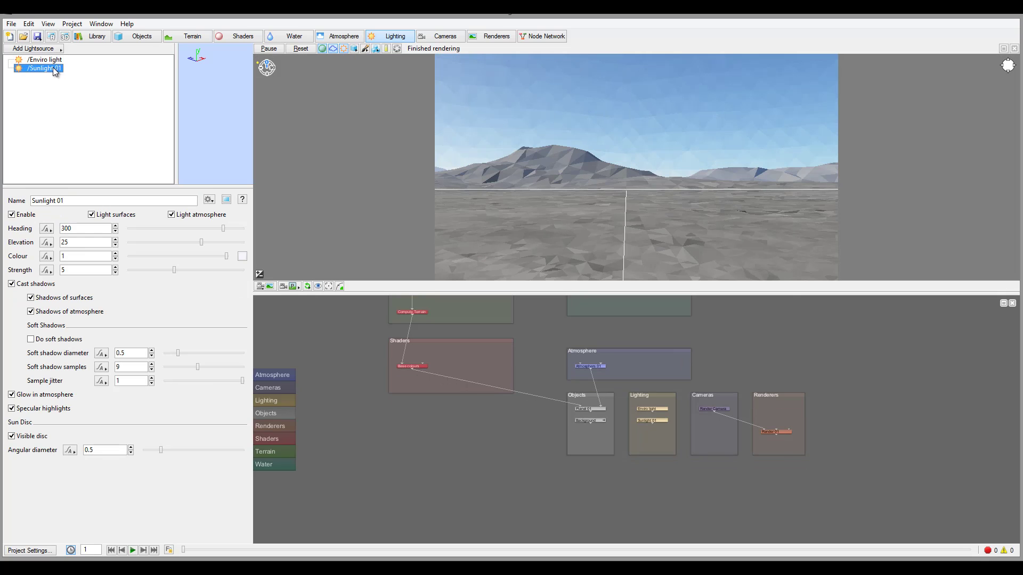
click(63, 62)
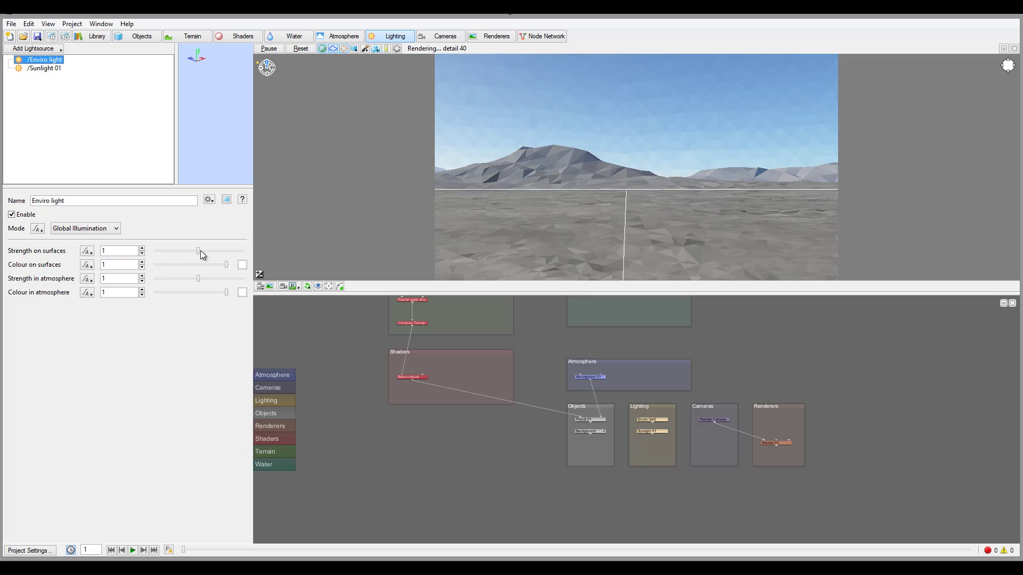
Step: Lower the Enviro light's strength on surfaces to about 0.117741
drag(200, 251, 242, 251)
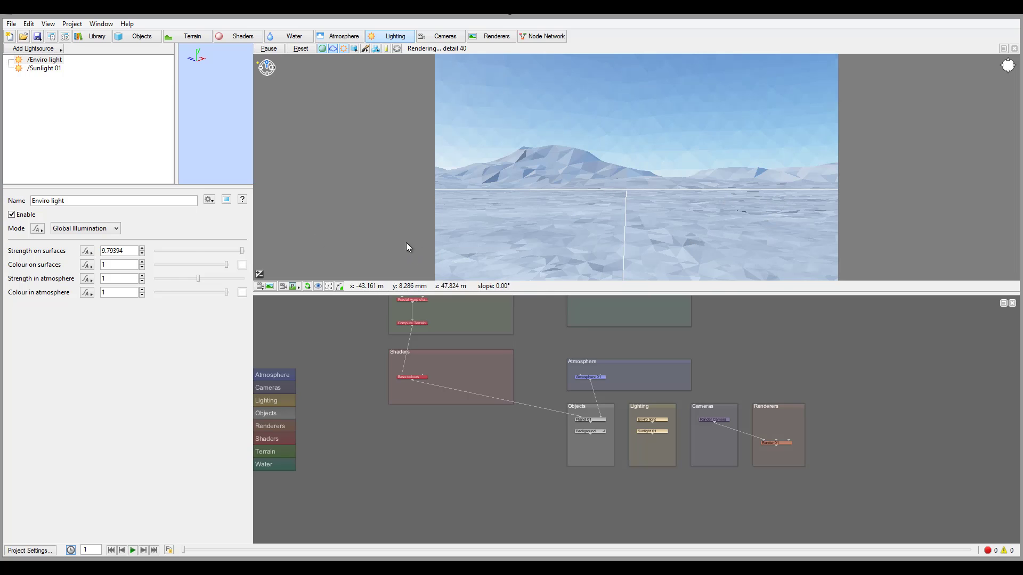
drag(243, 253, 196, 255)
click(198, 251)
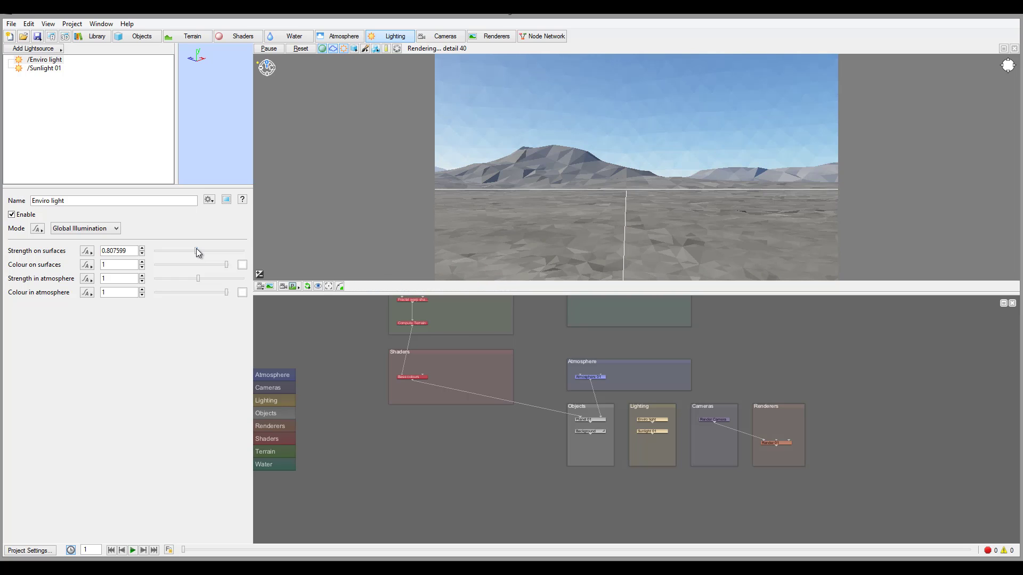
drag(197, 251, 178, 255)
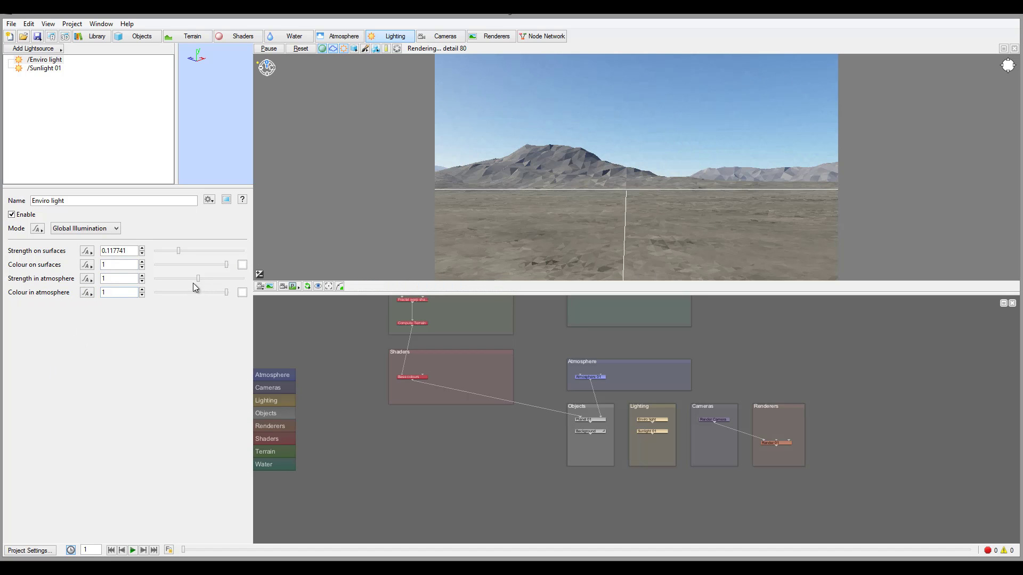
Step: Set the Enviro light's atmosphere strength to about 0.384909, then show Sunlight 01's settings
drag(203, 281, 320, 278)
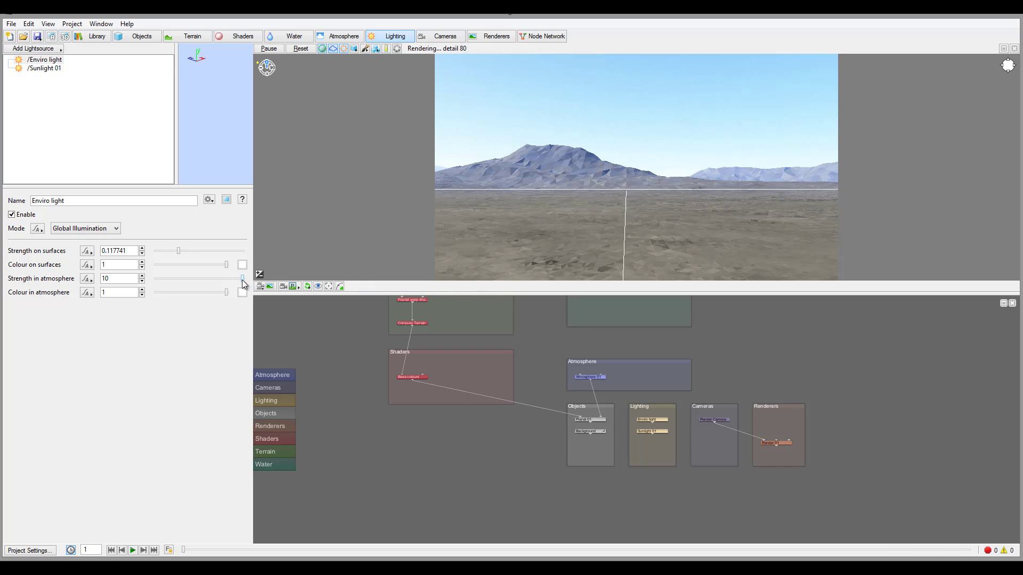
drag(241, 279, 191, 277)
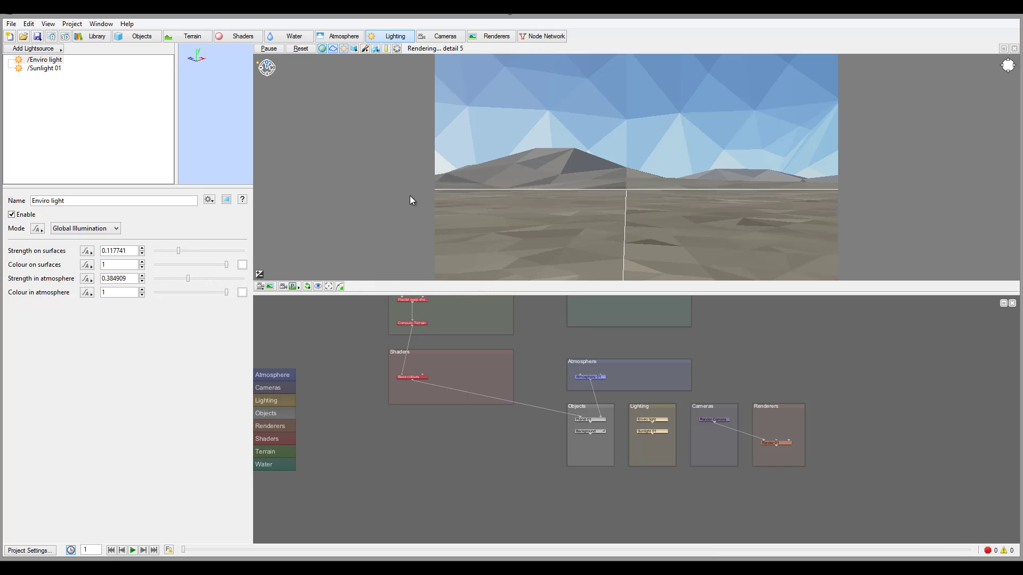
click(46, 69)
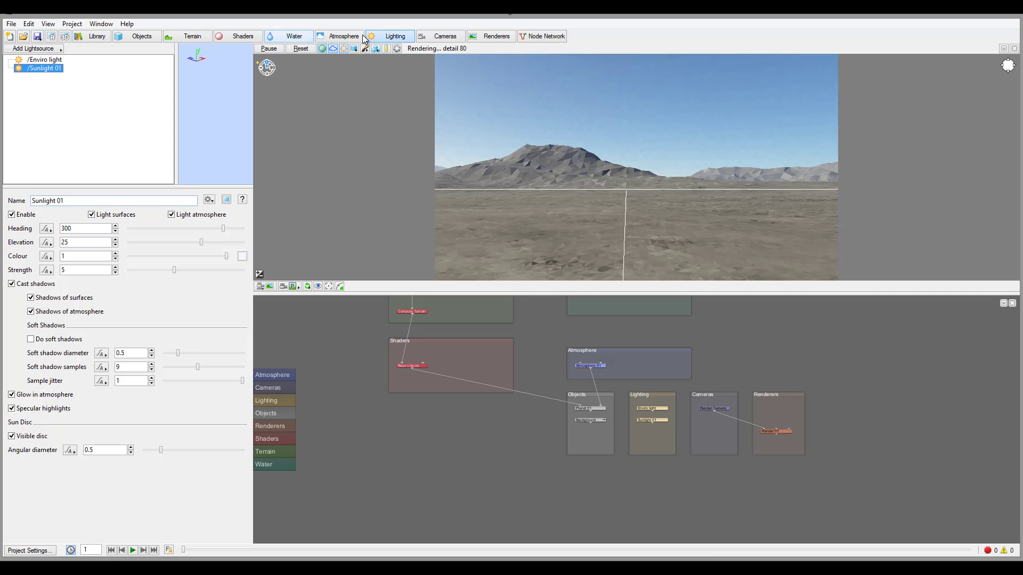
click(13, 215)
click(14, 215)
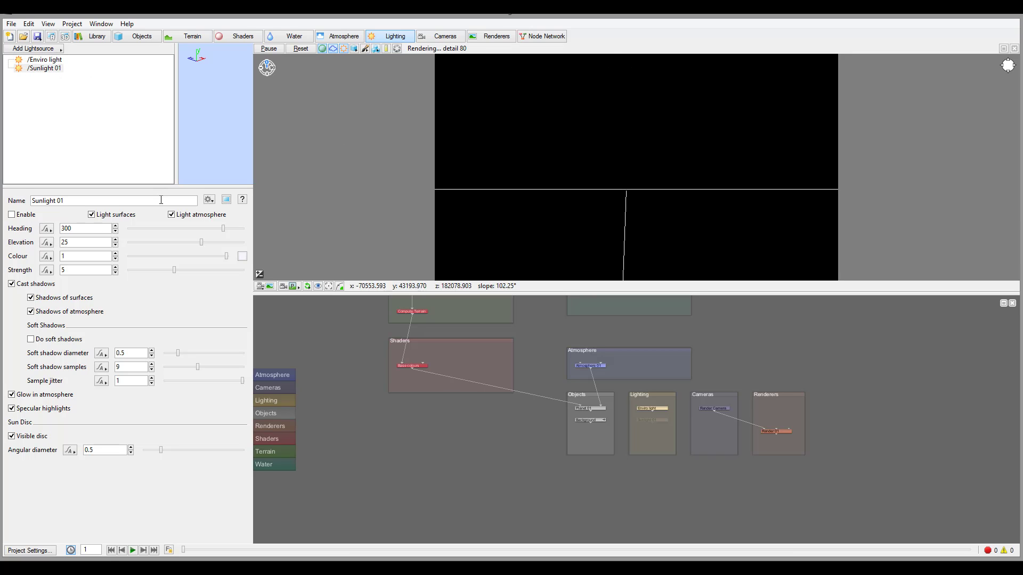
click(15, 215)
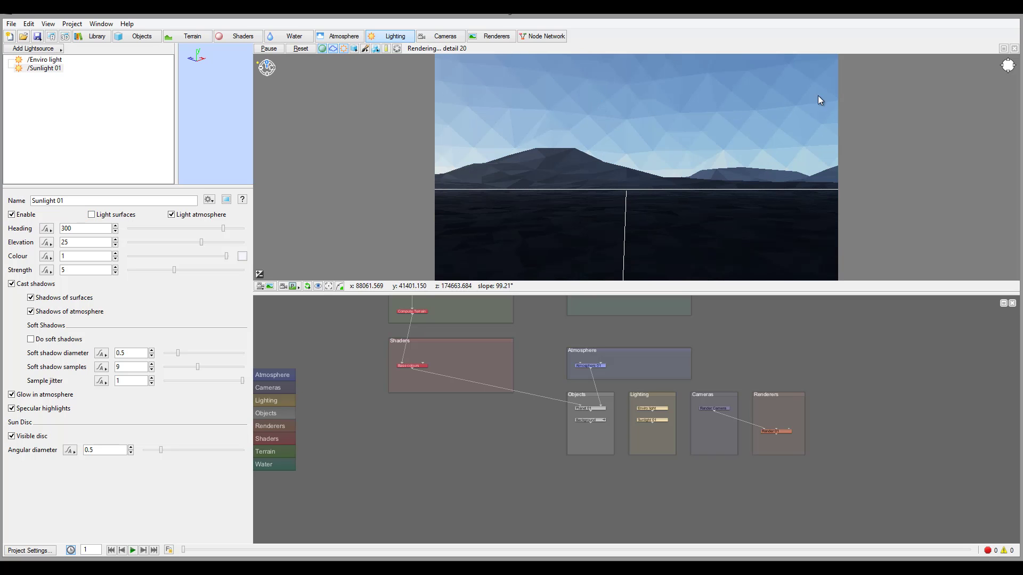
click(113, 217)
click(191, 216)
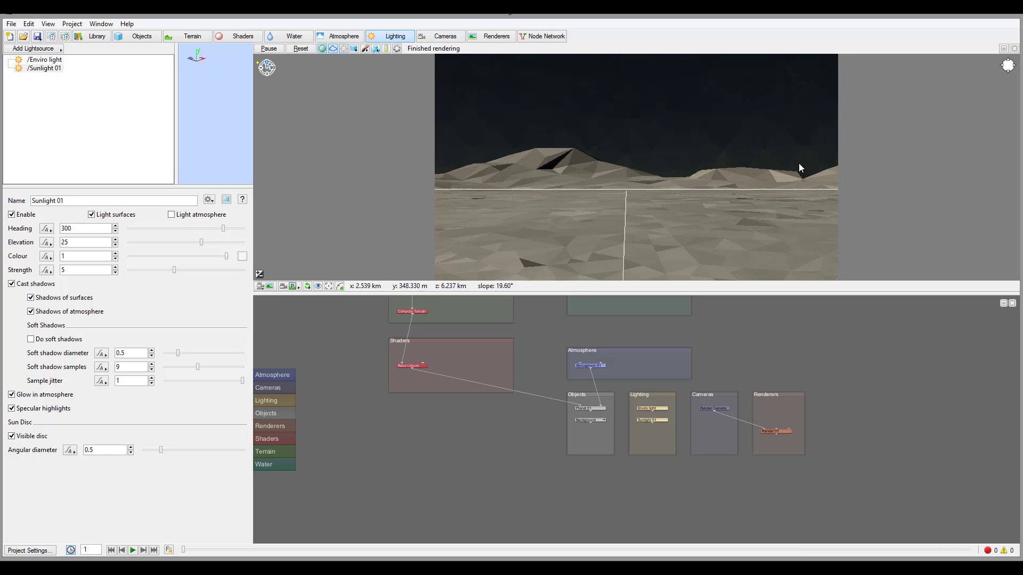
click(176, 215)
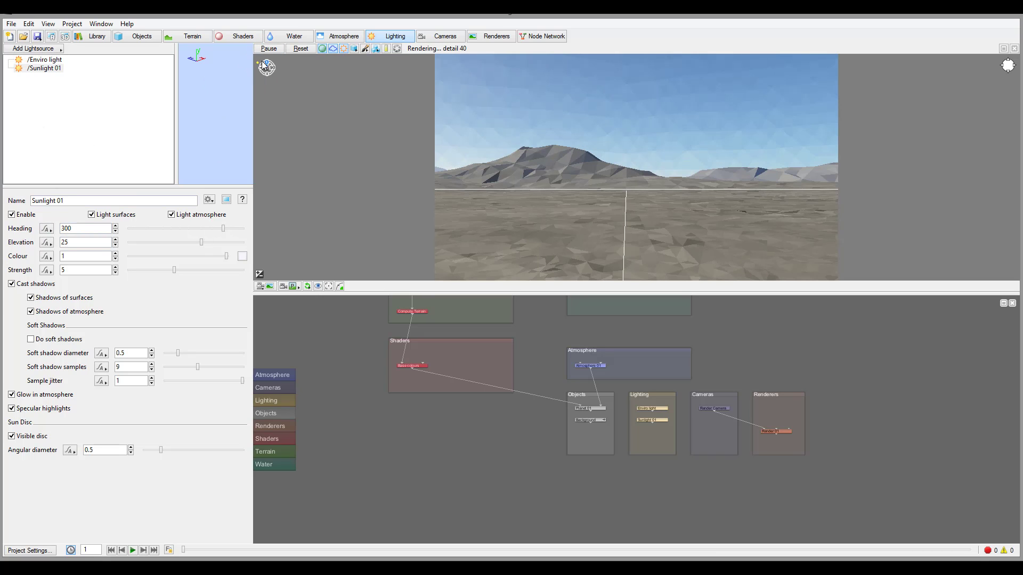
Step: Set Sunlight 01 to heading 36 and elevation 31.5 and let the preview re-render
drag(223, 229, 244, 226)
drag(151, 220, 140, 228)
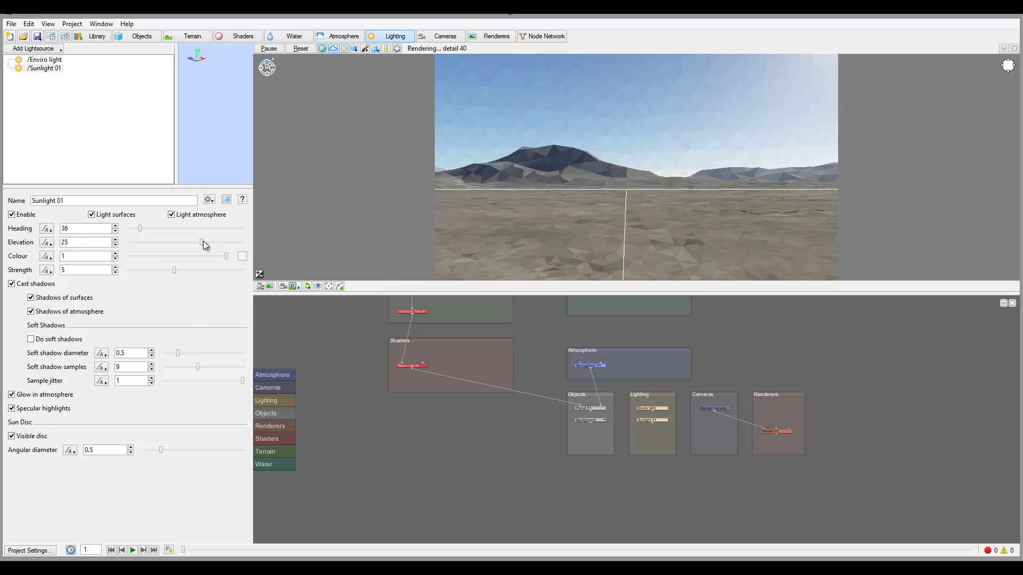
drag(203, 241, 194, 242)
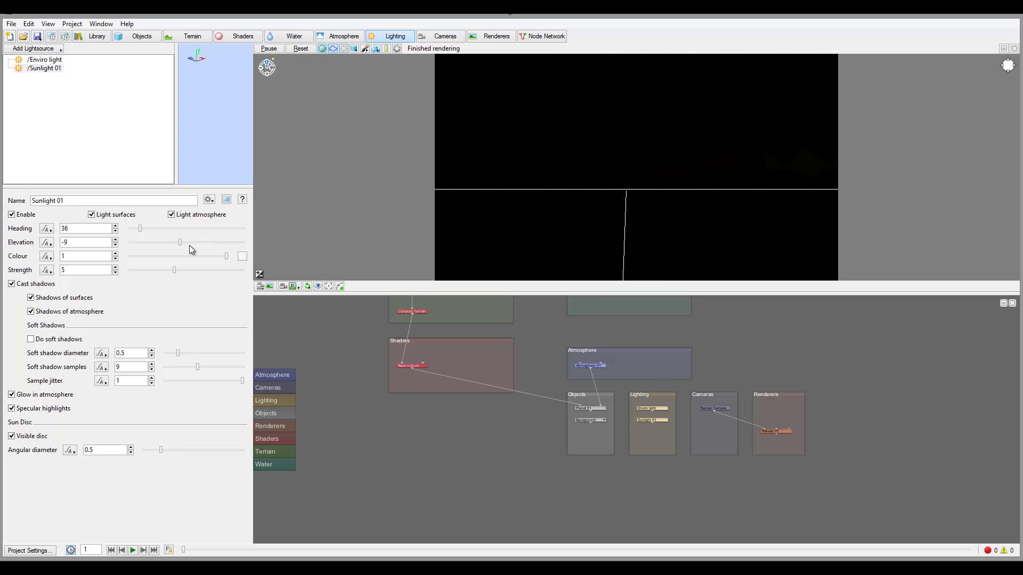
drag(197, 242, 201, 242)
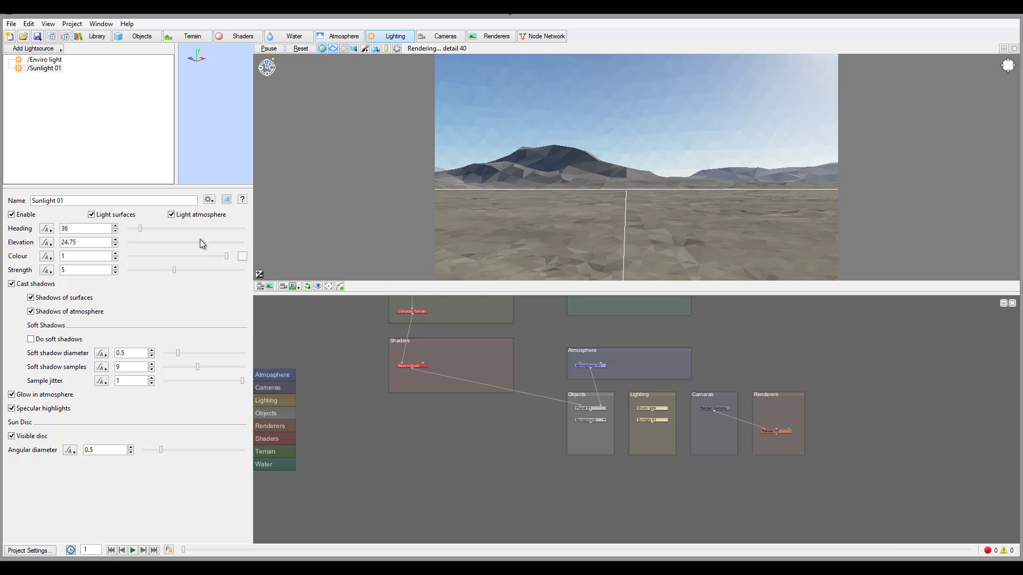
drag(200, 241, 242, 241)
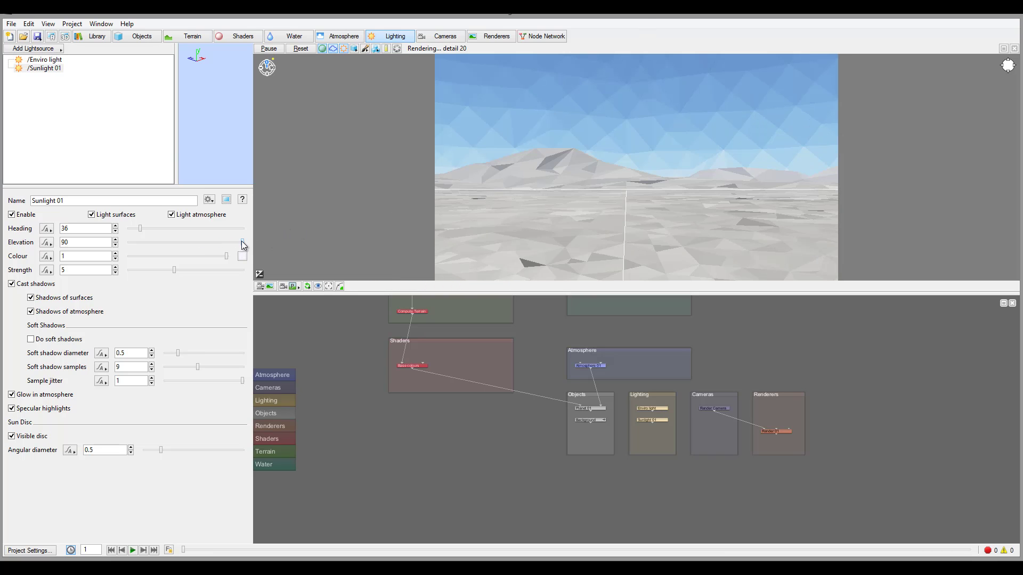
drag(244, 245, 204, 241)
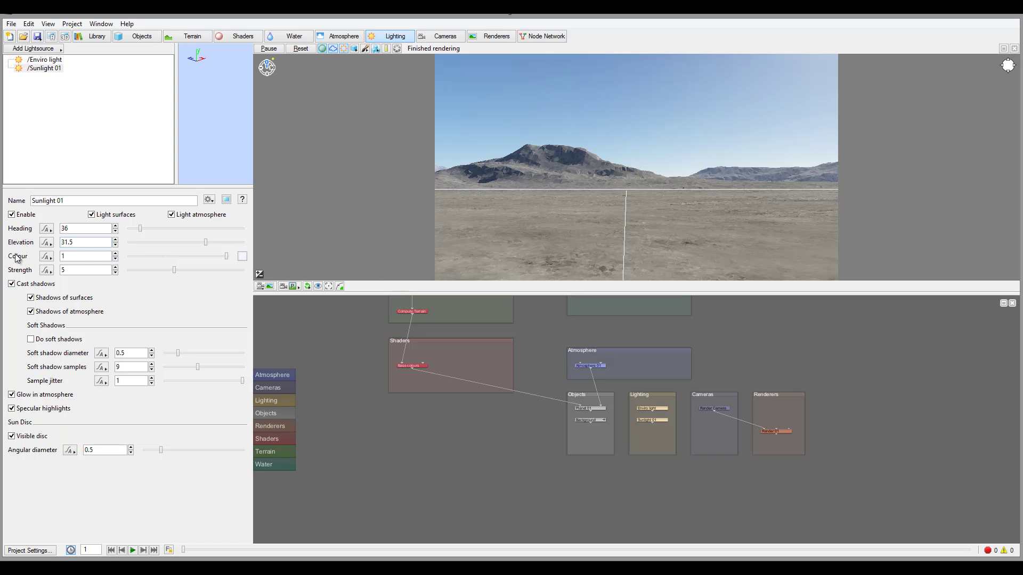
Step: Try a yellow-orange Sunlight 01 colour, then change it to near-white
click(242, 258)
click(316, 230)
click(309, 219)
click(266, 334)
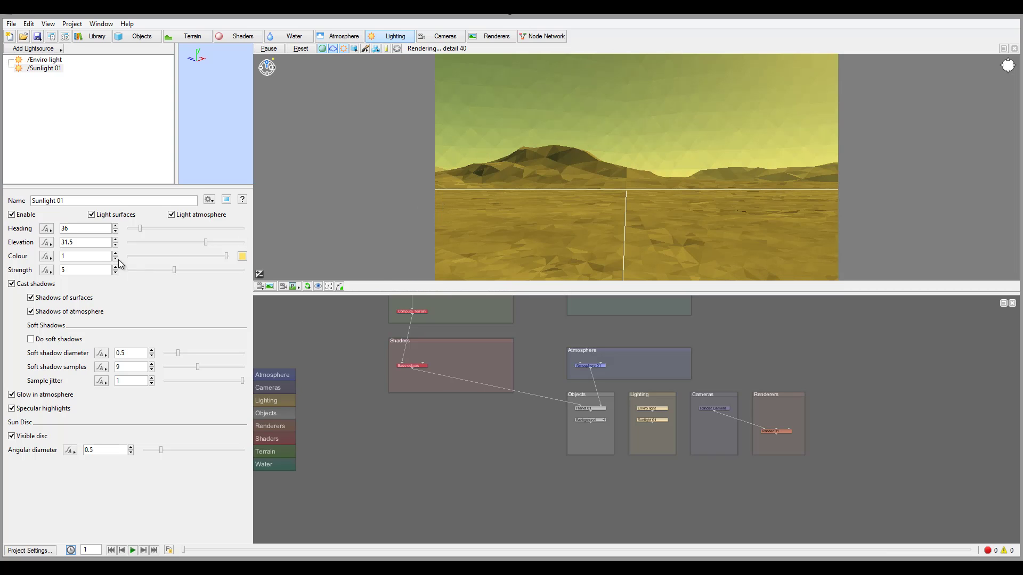
click(242, 257)
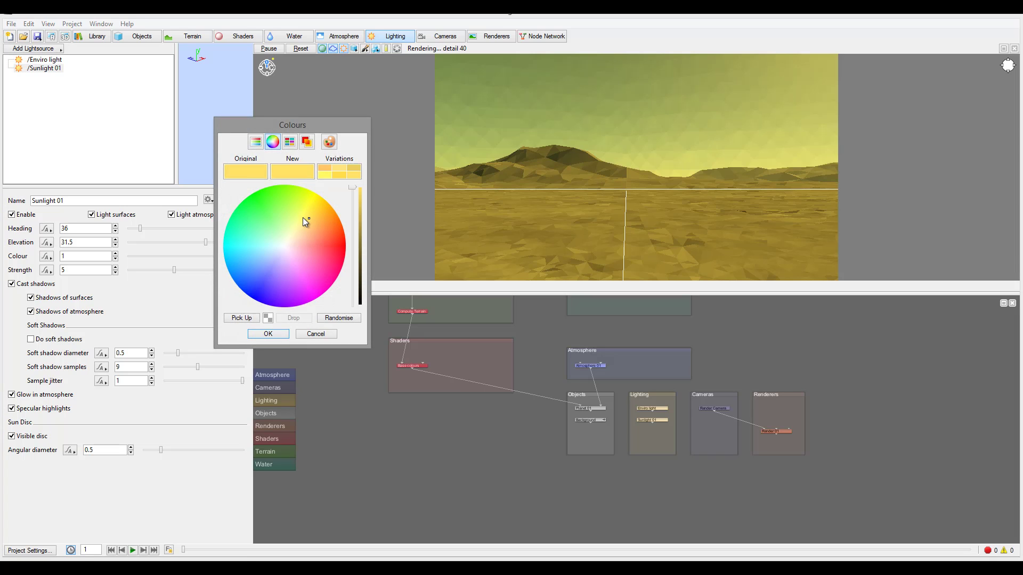
drag(309, 217, 285, 245)
click(269, 338)
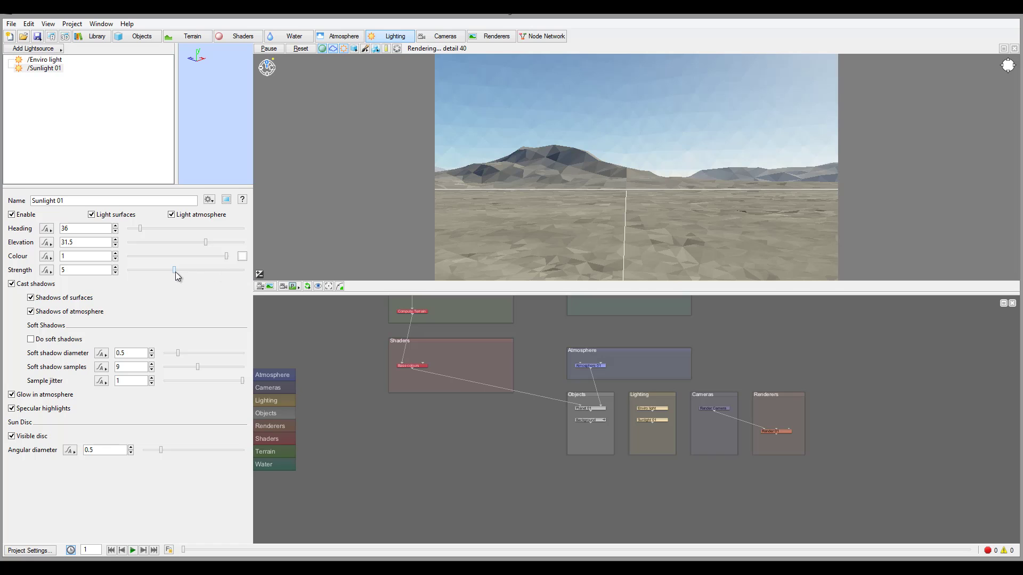
Step: Test Sunlight 01's strength at maximum and near zero, settling at about 4.77
drag(175, 272, 236, 274)
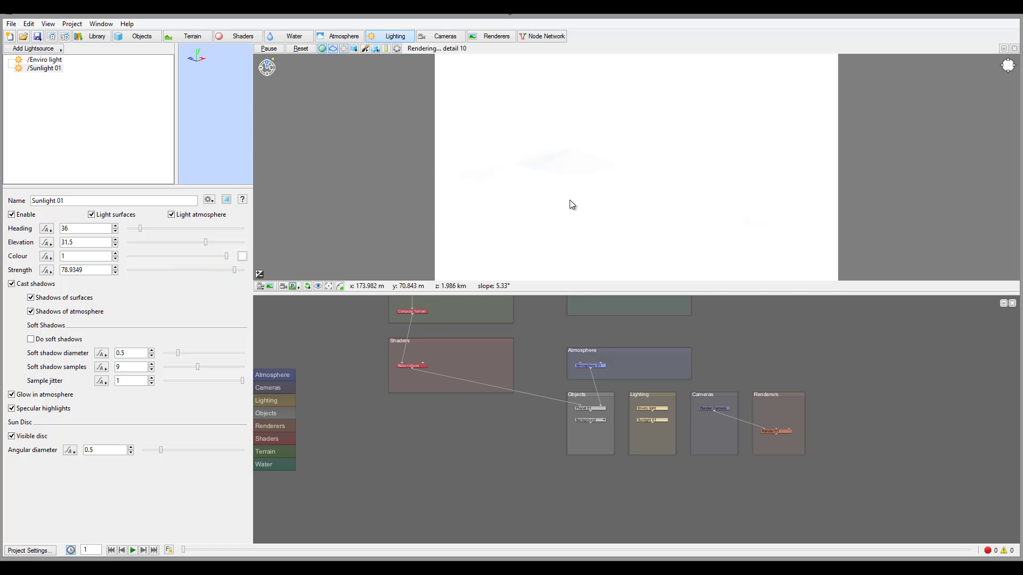
drag(235, 270, 139, 270)
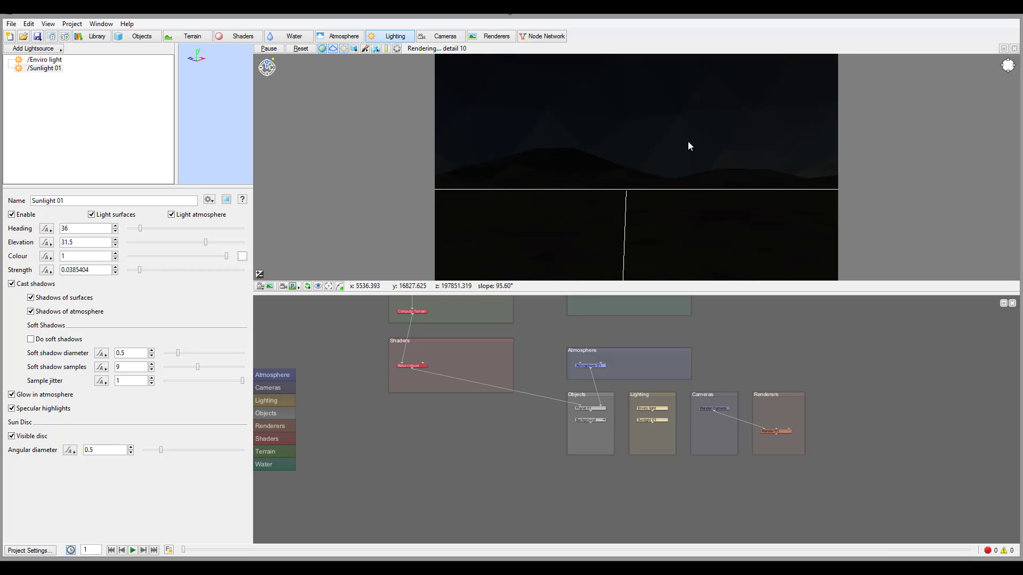
drag(139, 269, 174, 271)
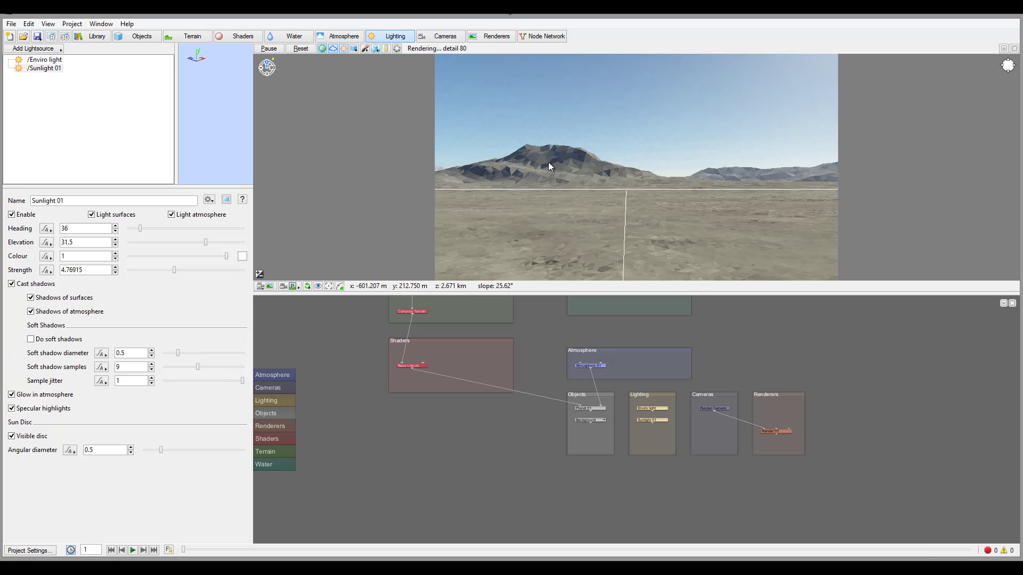
Step: Enable Do soft shadows on Sunlight 01 and toggle Glow in atmosphere off and back on
click(31, 339)
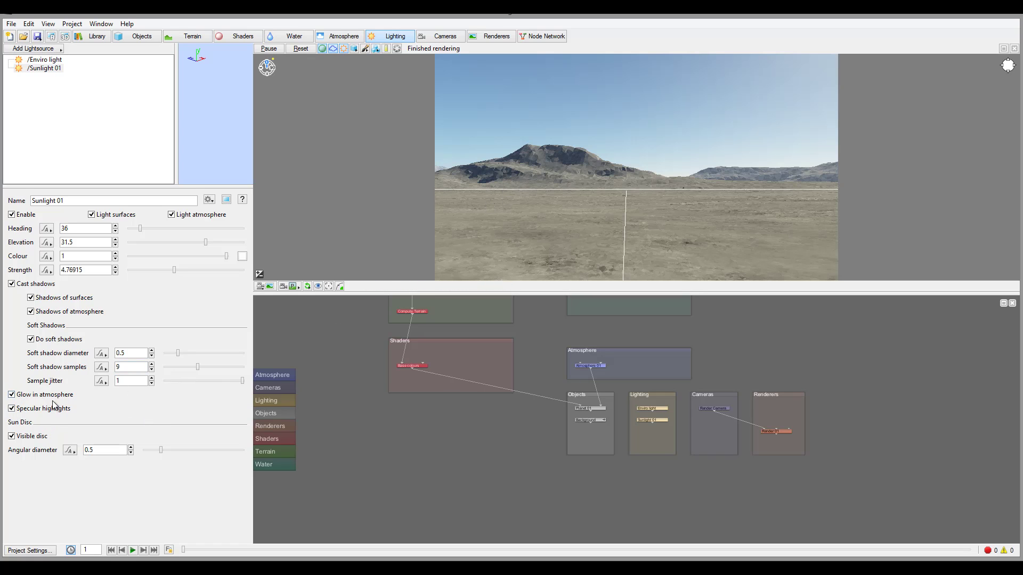
click(22, 395)
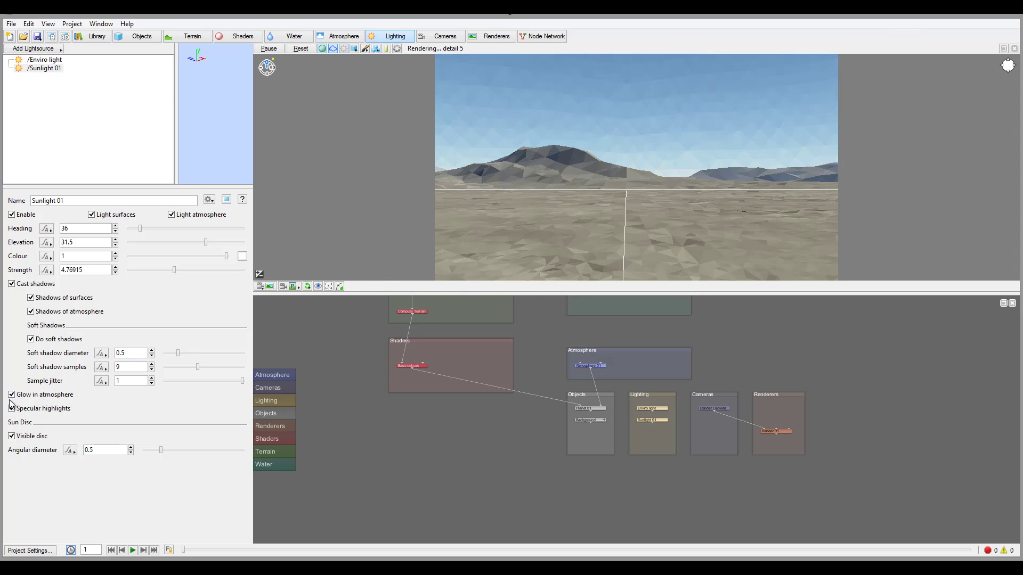
click(51, 395)
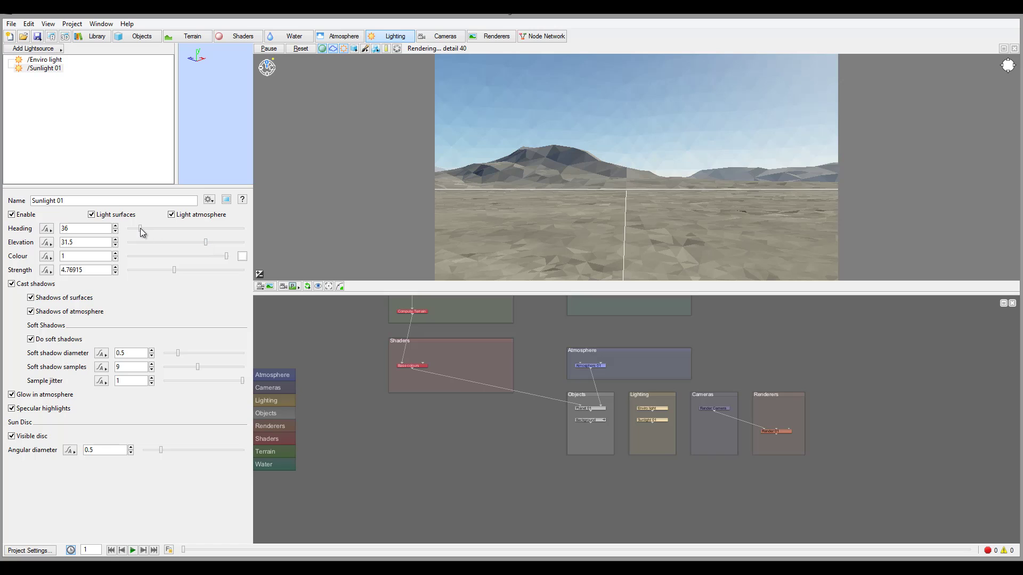
Step: Move Sunlight 01 to heading 18 and elevation 10.125 and hide its visible sun disc
drag(141, 228, 135, 228)
drag(207, 242, 194, 244)
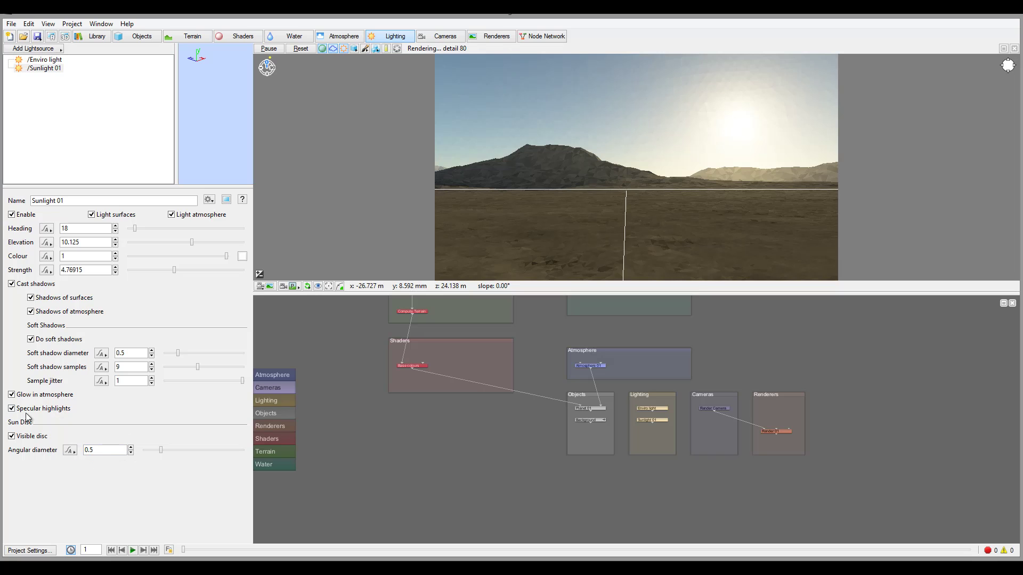
click(19, 436)
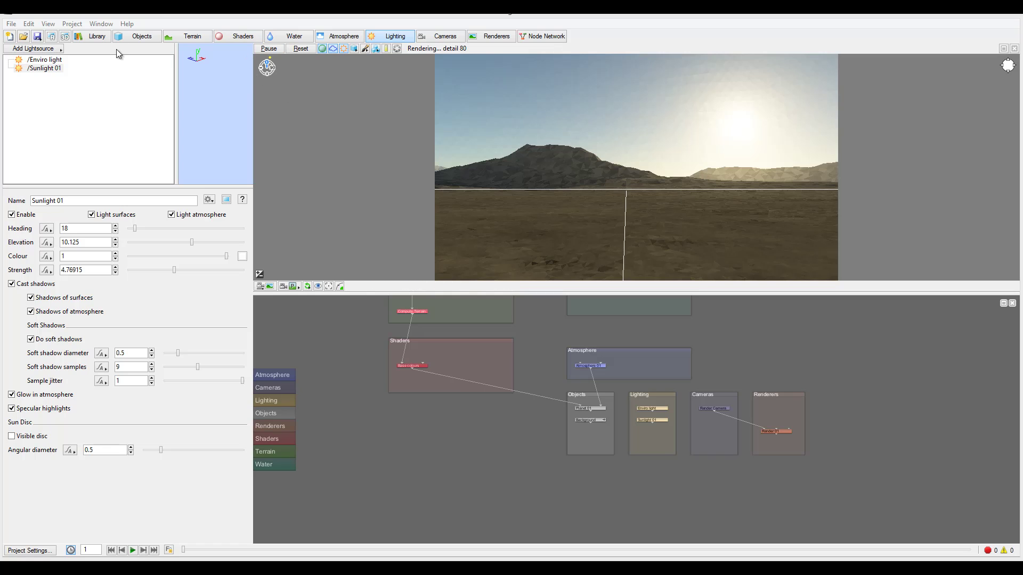
click(58, 50)
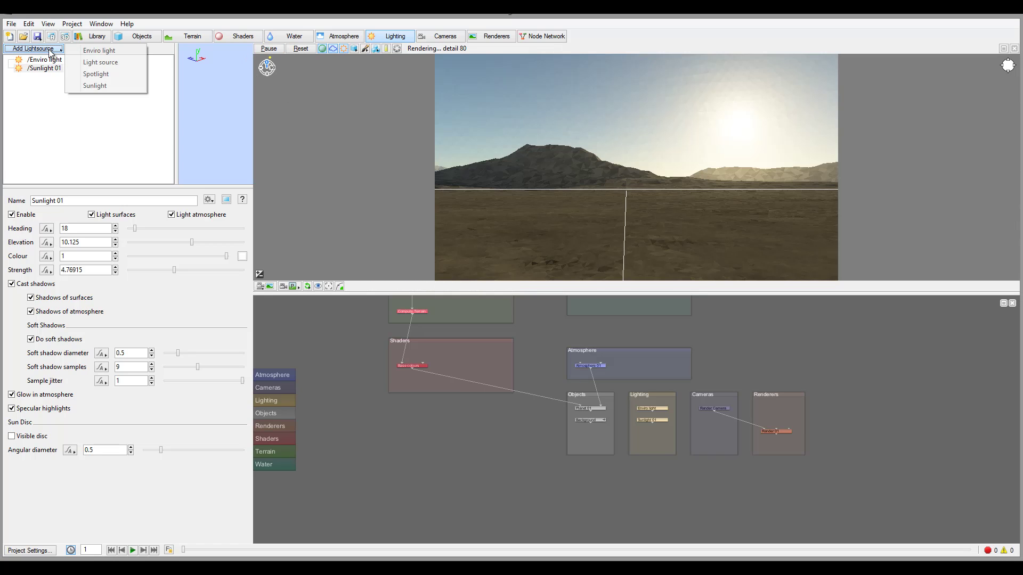
Step: Add and then delete a test Light source 01 and a second sunlight, Sunlight 02
click(113, 63)
click(57, 78)
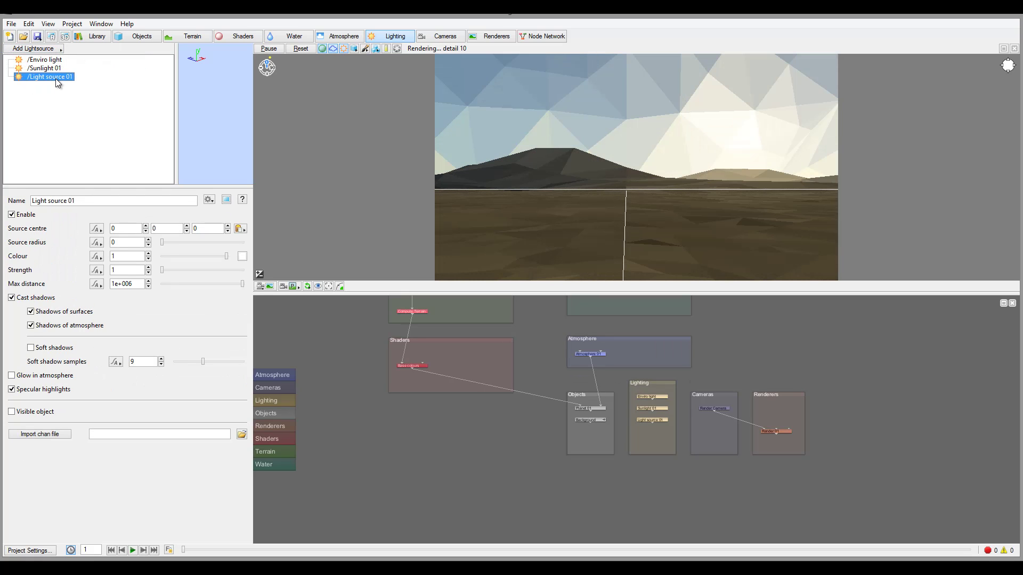
key(Delete)
click(56, 49)
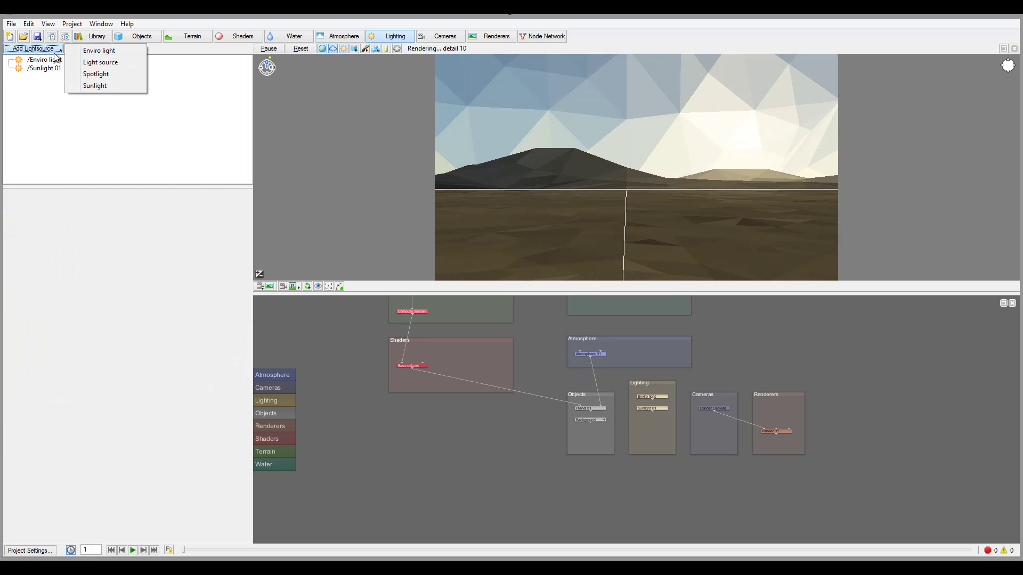
click(95, 86)
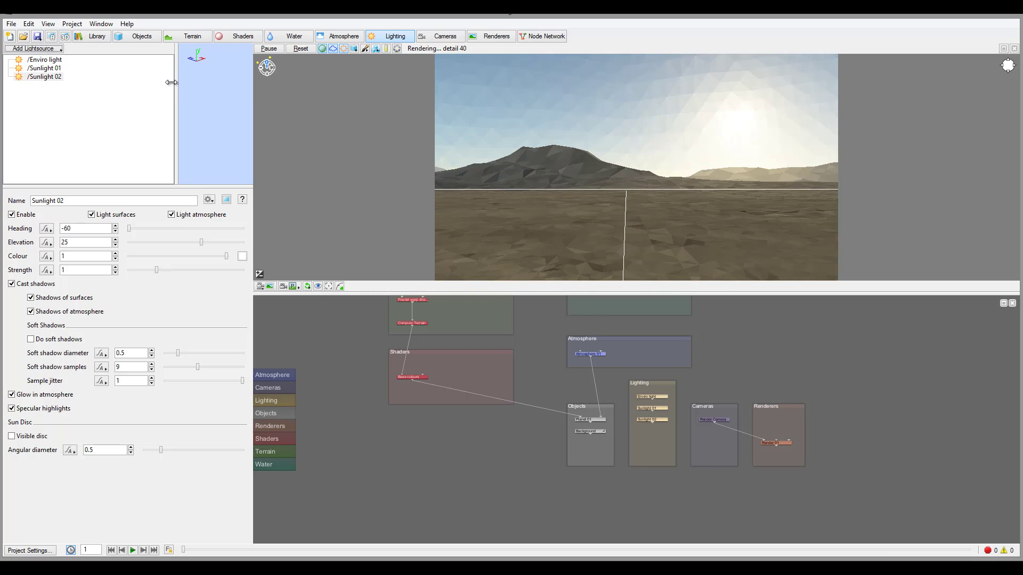
click(32, 78)
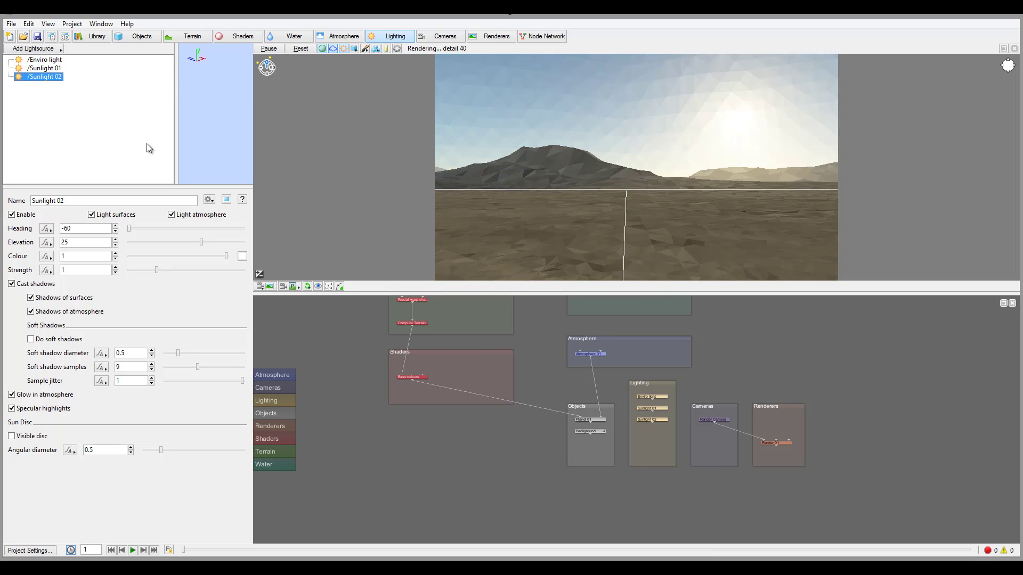
key(Delete)
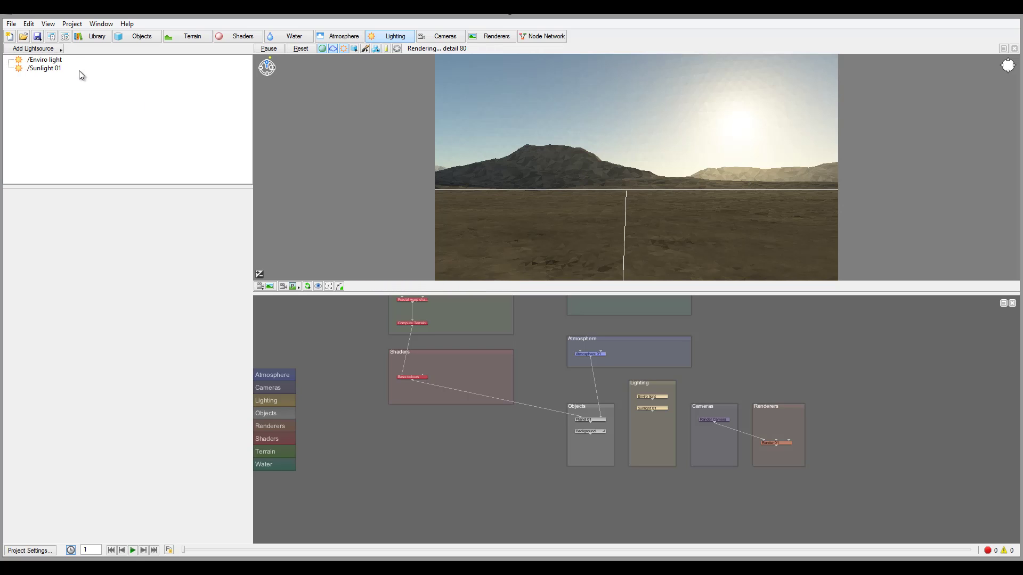
Step: Add a point light source and bring the viewport camera down closer to the ground
click(37, 48)
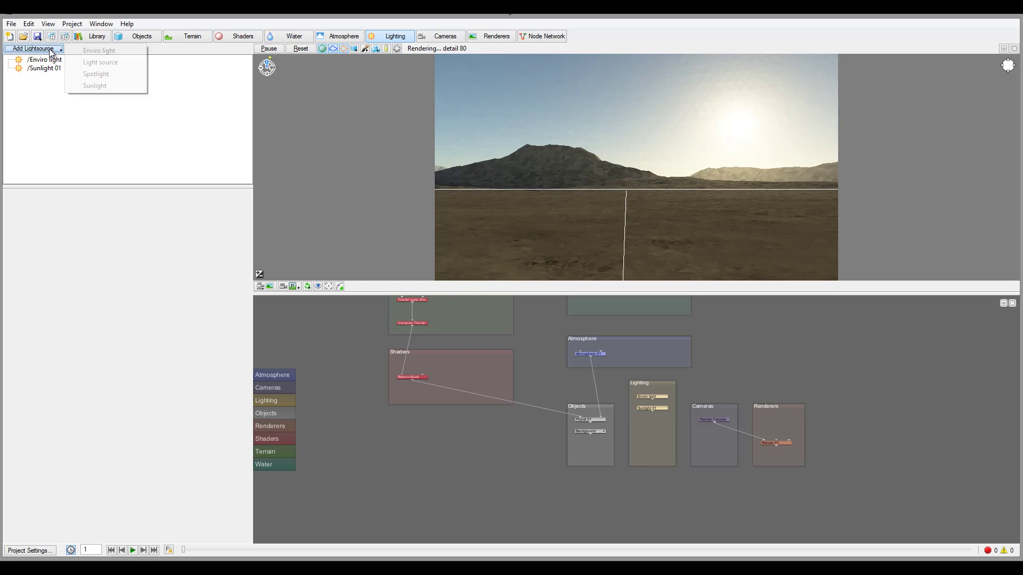
click(120, 66)
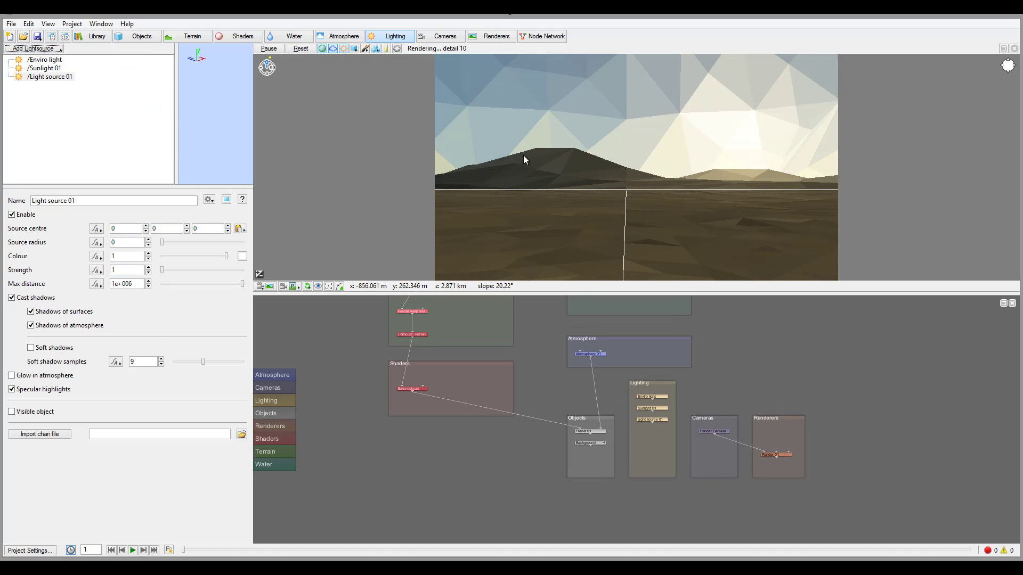
middle_drag(580, 158, 595, 224)
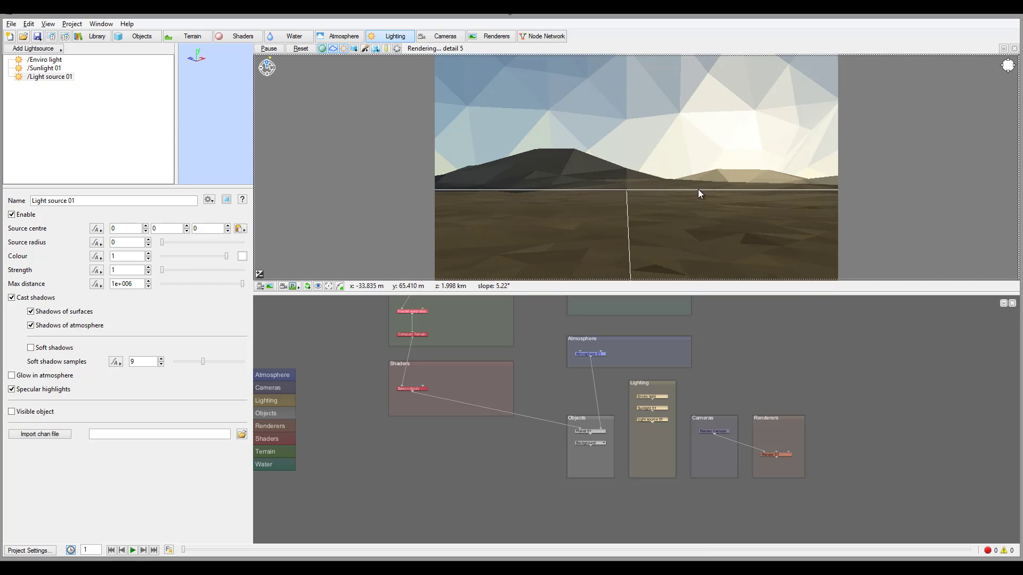
middle_drag(669, 219, 635, 133)
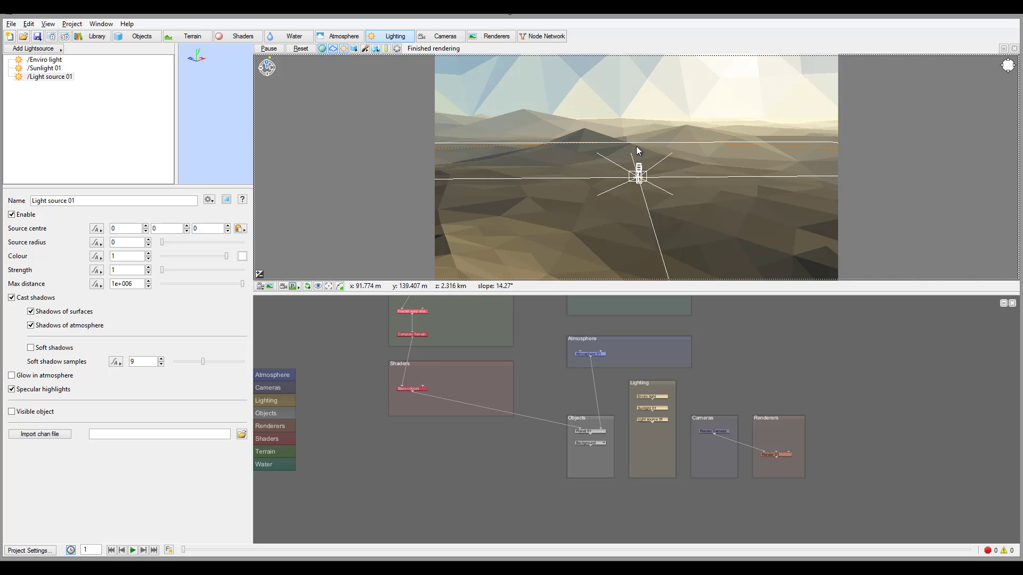
Step: Move Light source 01 lower in the scene
click(56, 80)
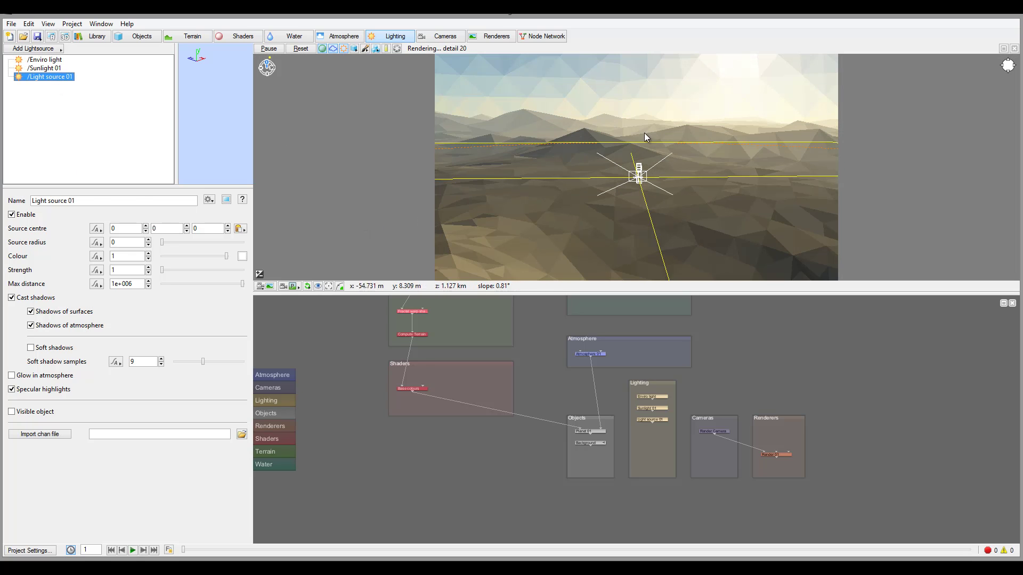
click(638, 179)
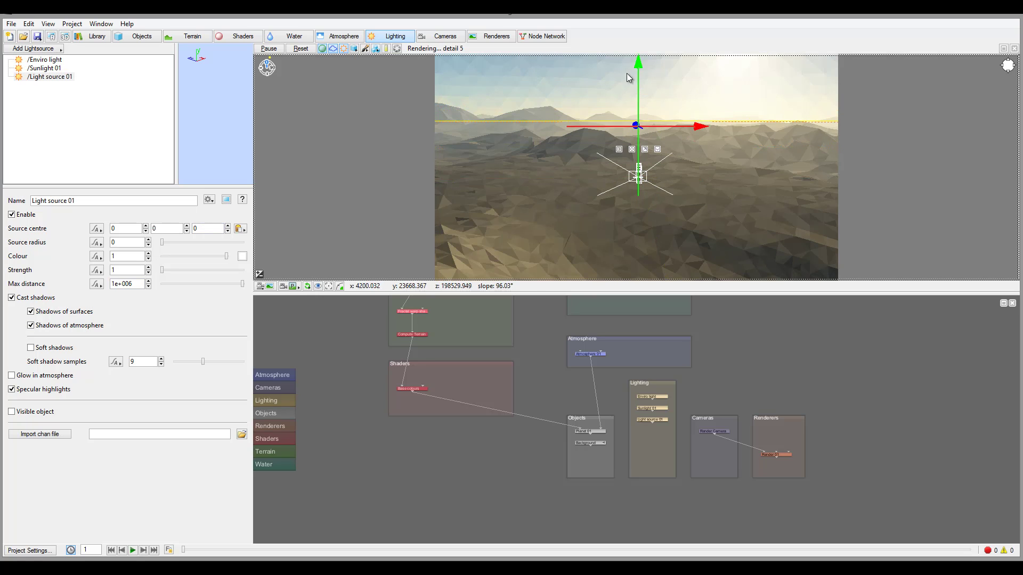
drag(638, 69, 781, 161)
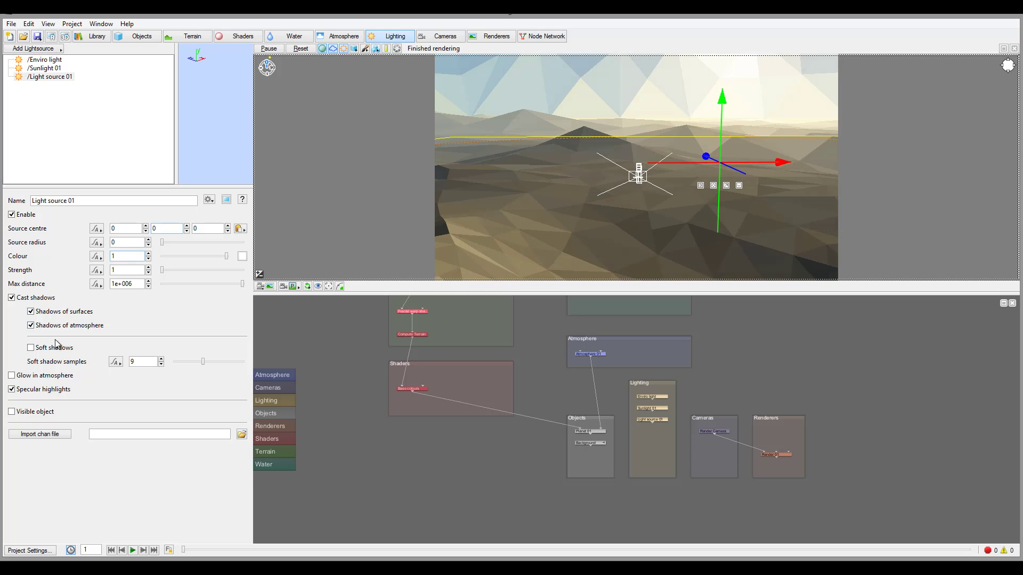
click(173, 231)
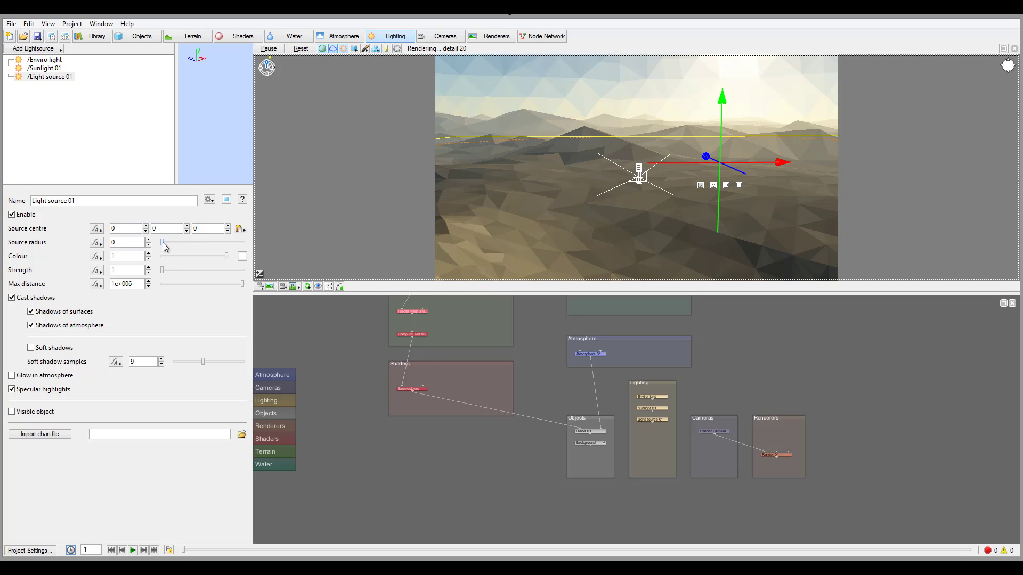
Step: Give Light source 01 a red-orange colour
click(240, 257)
click(335, 235)
click(268, 333)
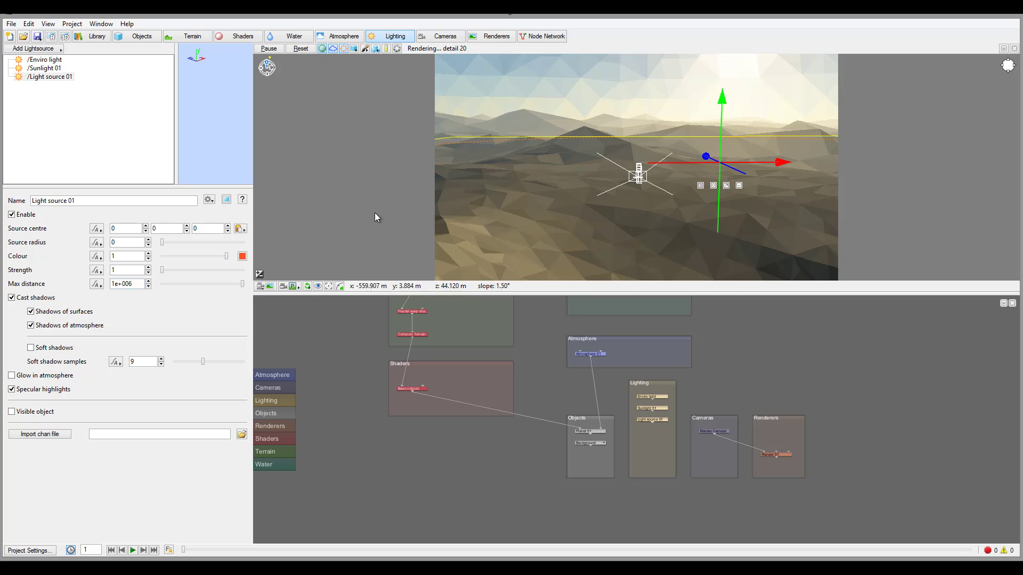
click(55, 78)
Step: Delete the point light source and add a spotlight to the scene
key(Delete)
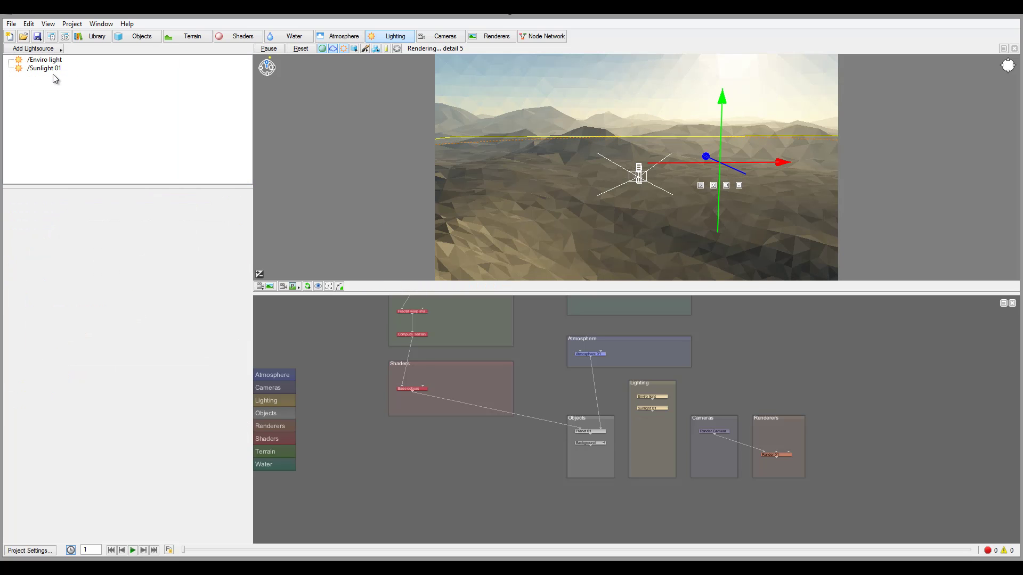
click(33, 48)
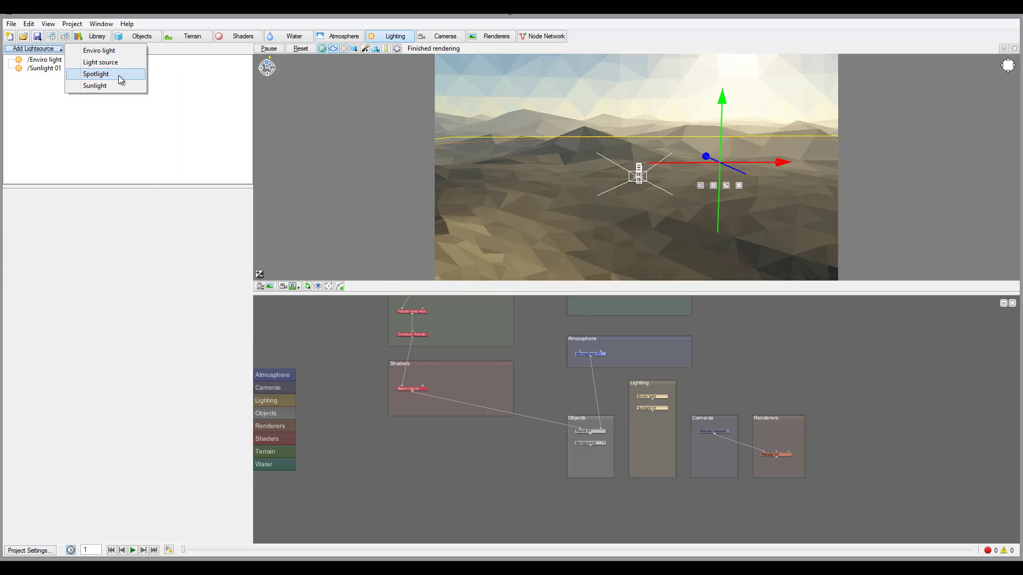
click(95, 74)
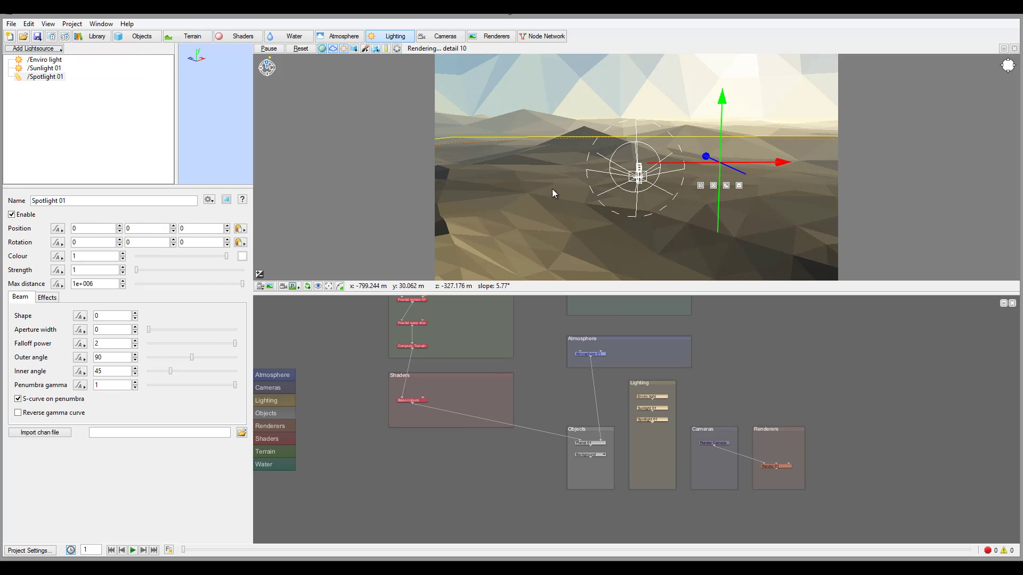
right_drag(588, 181, 720, 228)
Step: Raise Spotlight 01 to Y 23.929 and tilt it down to rotation X -38.79
drag(716, 157, 706, 110)
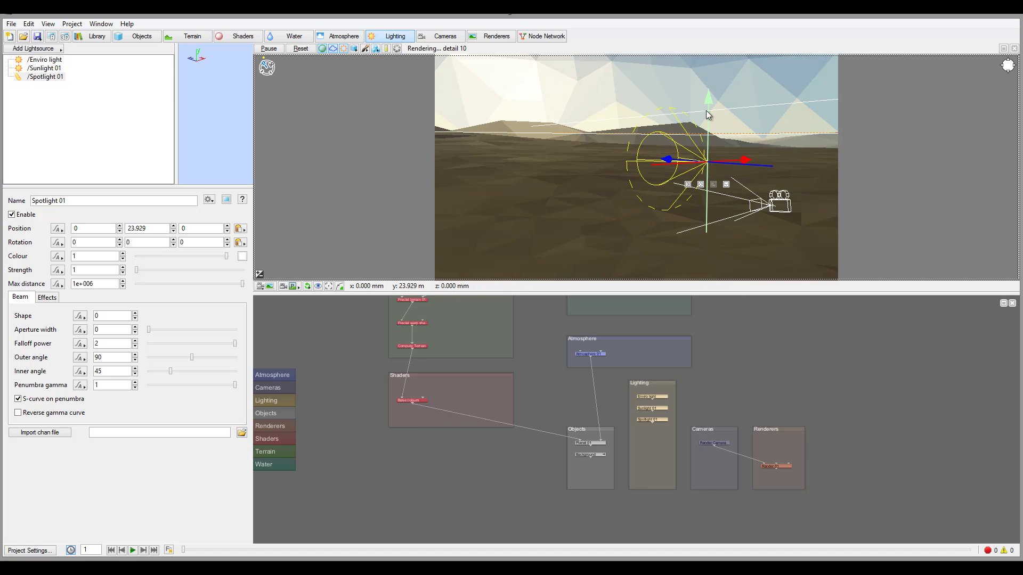
click(701, 184)
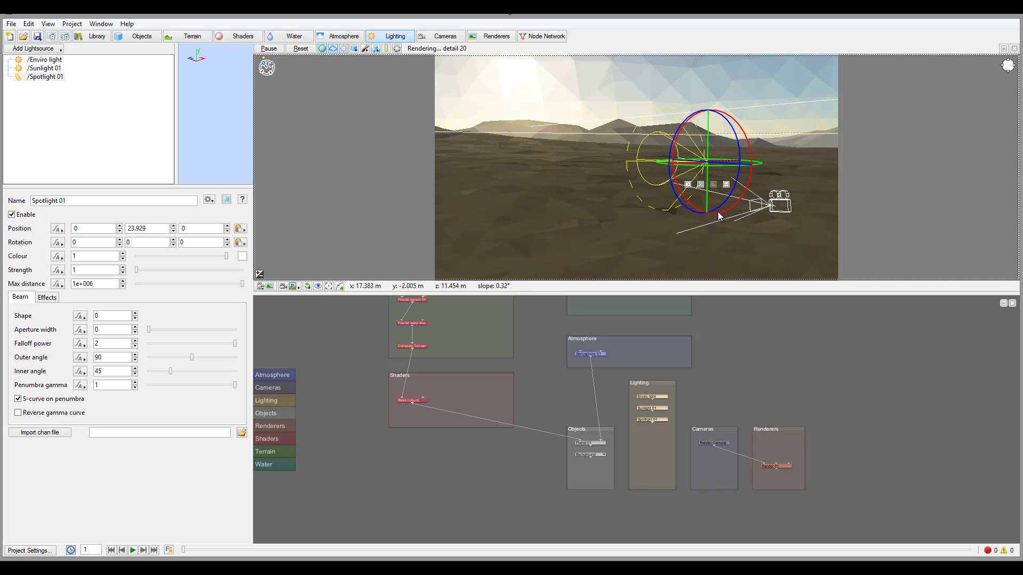
click(707, 161)
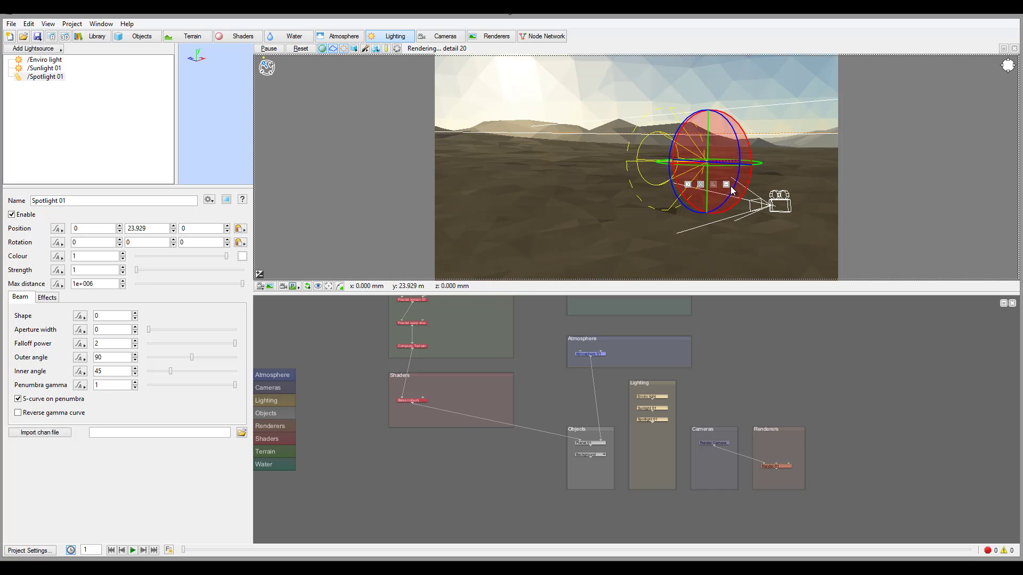
drag(738, 191, 751, 164)
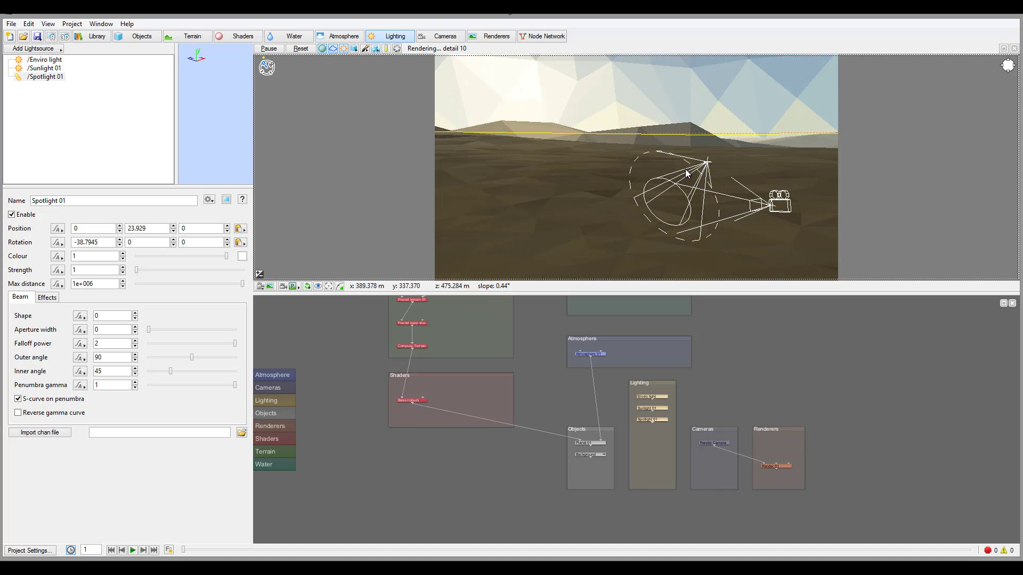
click(708, 169)
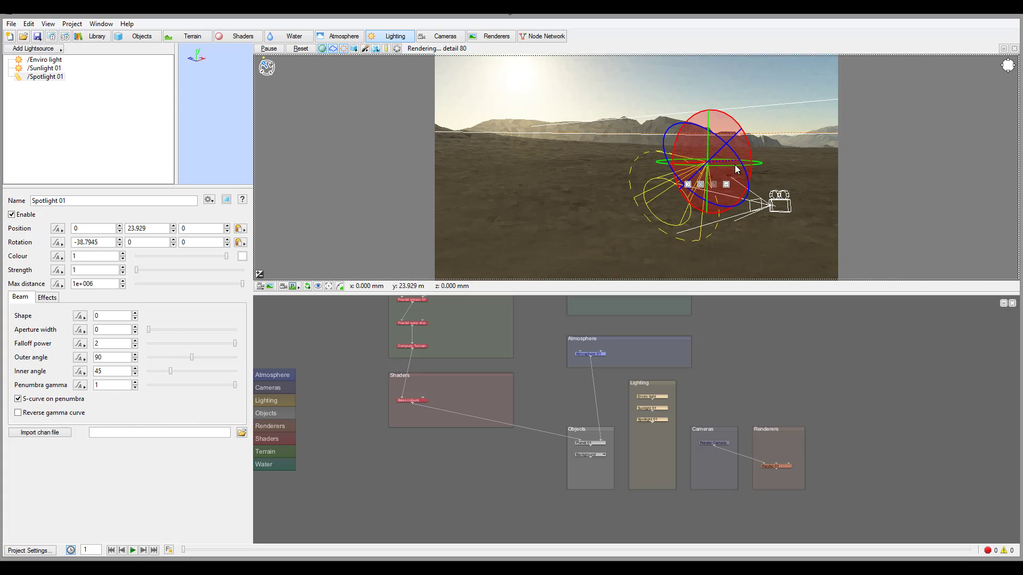
click(687, 184)
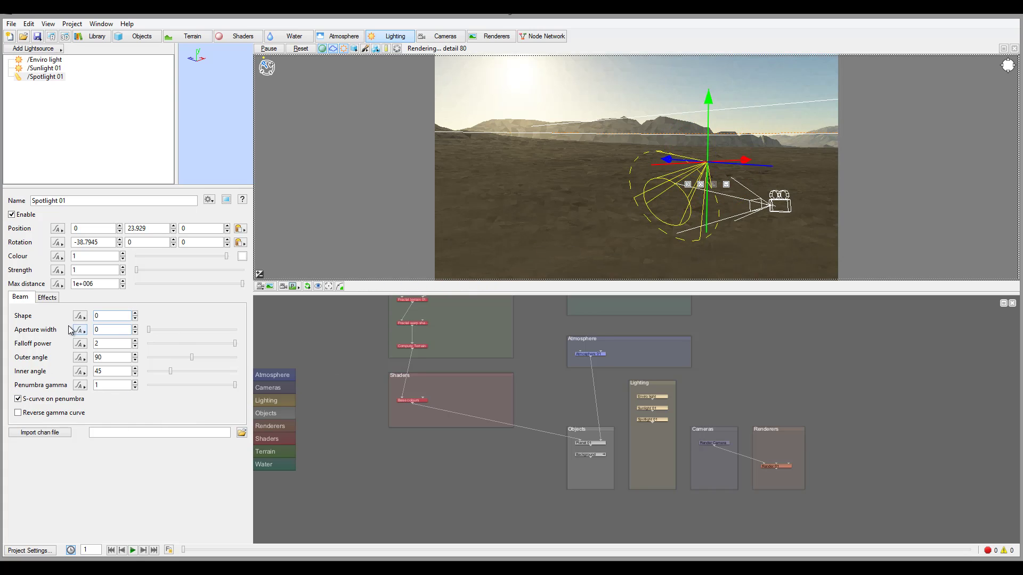
Step: In the spotlight's Effects settings, greatly raise Strength and set Max distance to 500
click(51, 299)
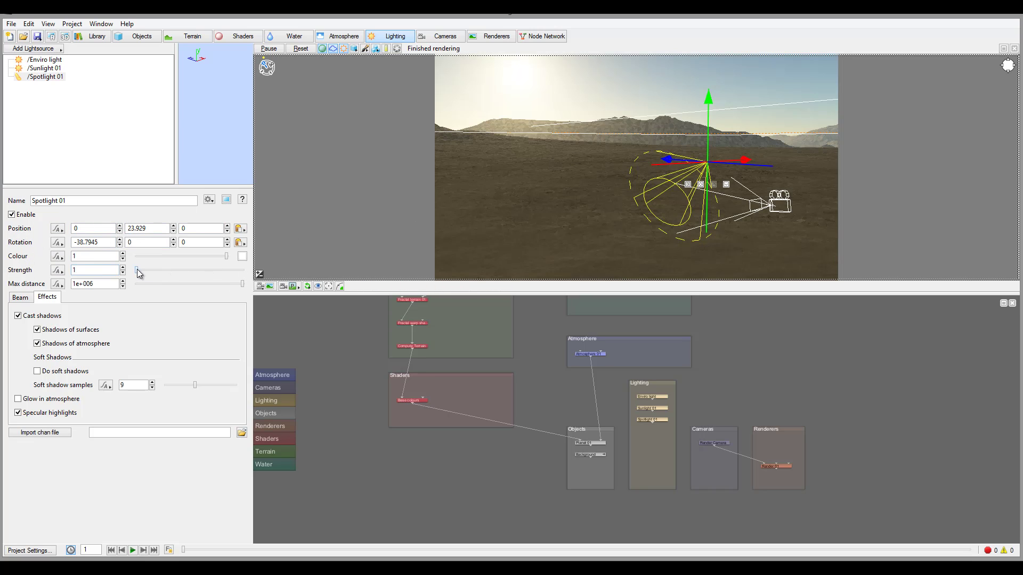
drag(136, 270, 232, 271)
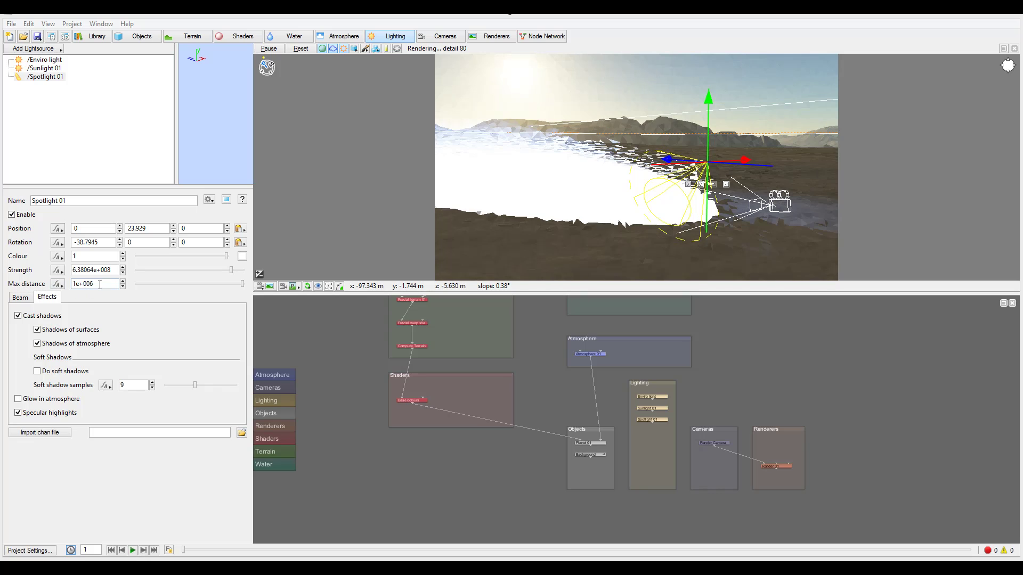
drag(72, 284, 149, 286)
text(500)
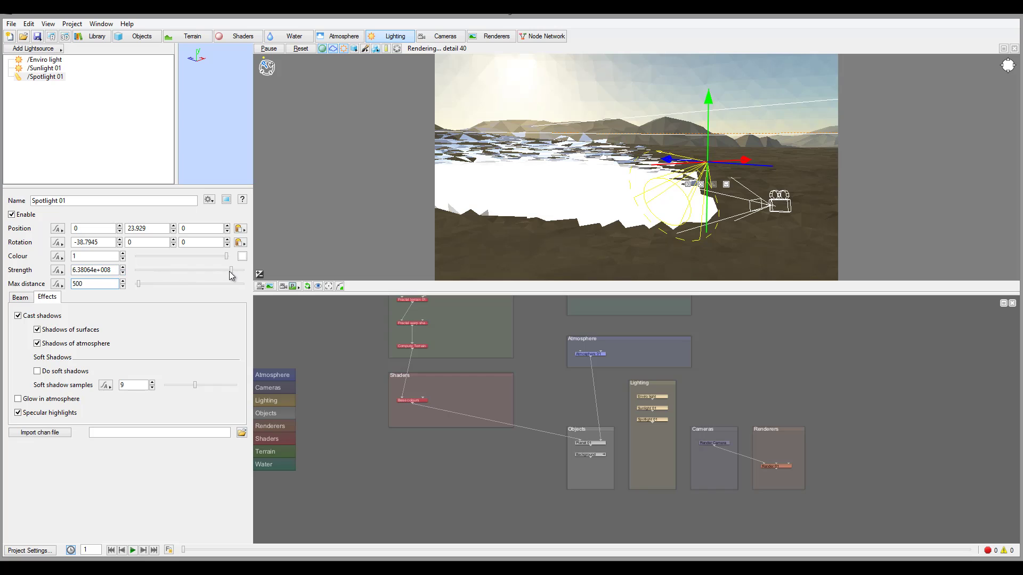
Step: Lower the spotlight's strength to 357446 and cut its max distance to 50
drag(230, 272, 152, 277)
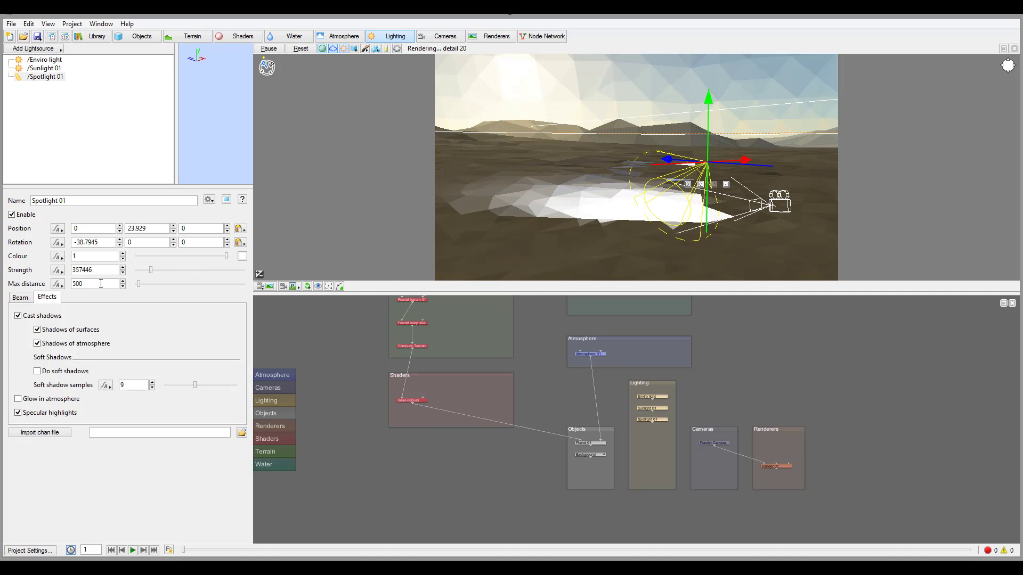
double_click(98, 284)
text(50)
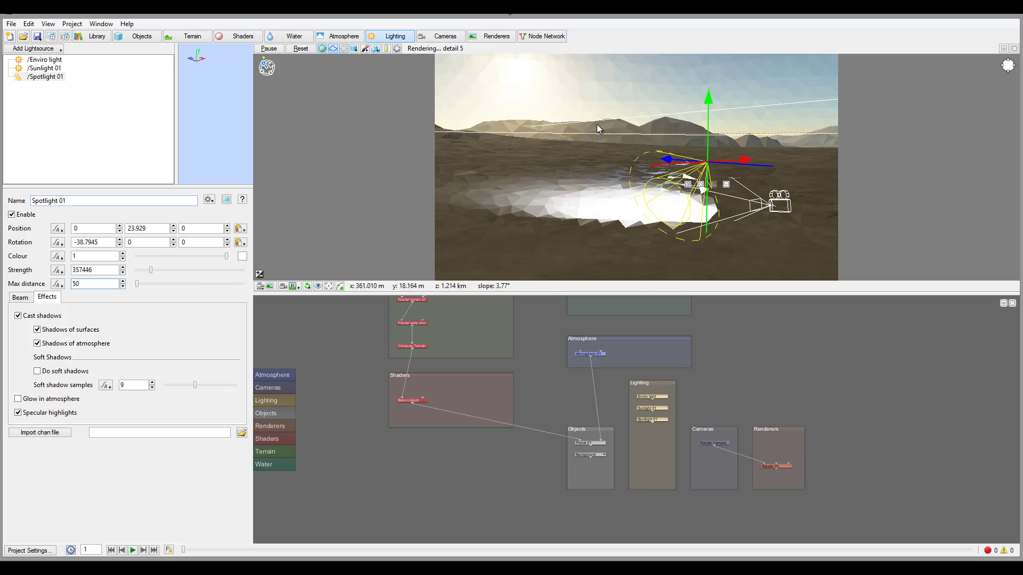
key(Return)
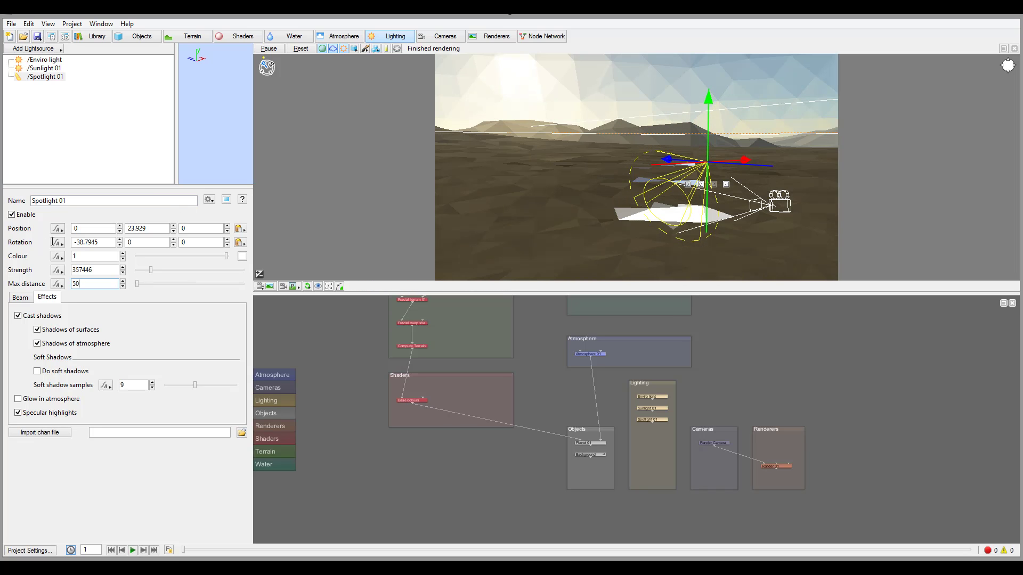
Step: Try Beam falloff power values 0.6125 and 25, finally returning it to 2
click(26, 302)
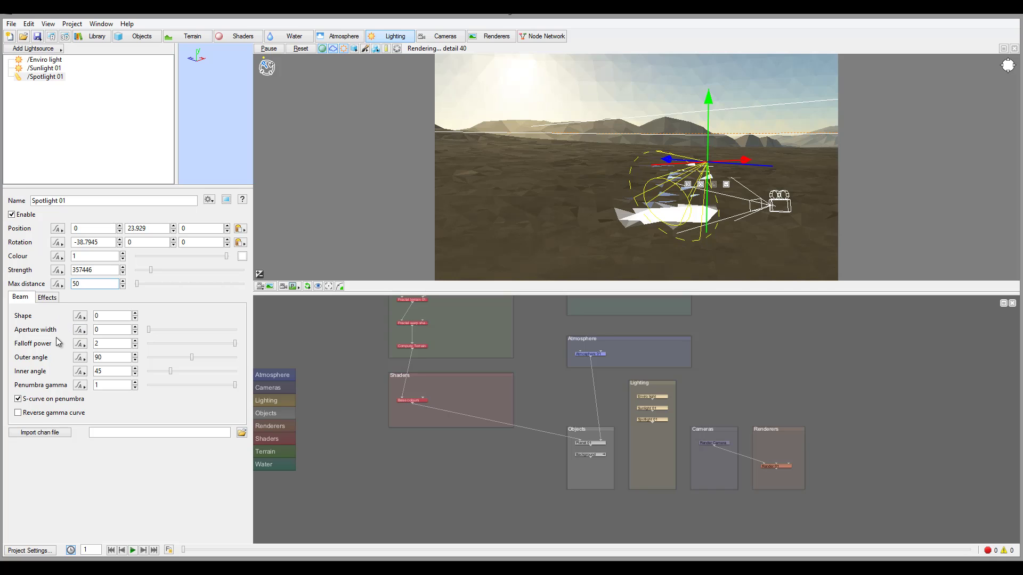
drag(237, 344, 178, 345)
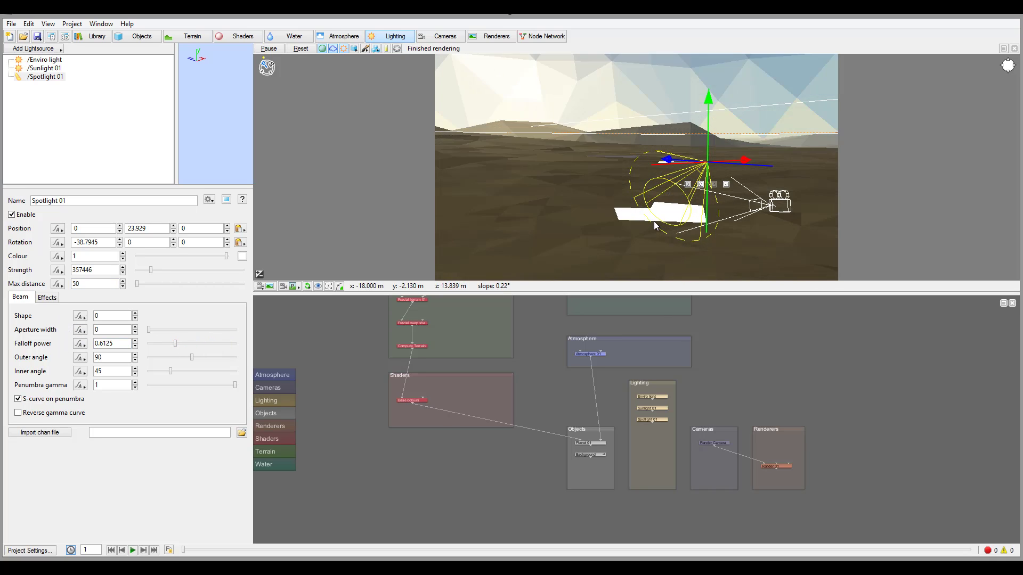
drag(177, 344, 269, 345)
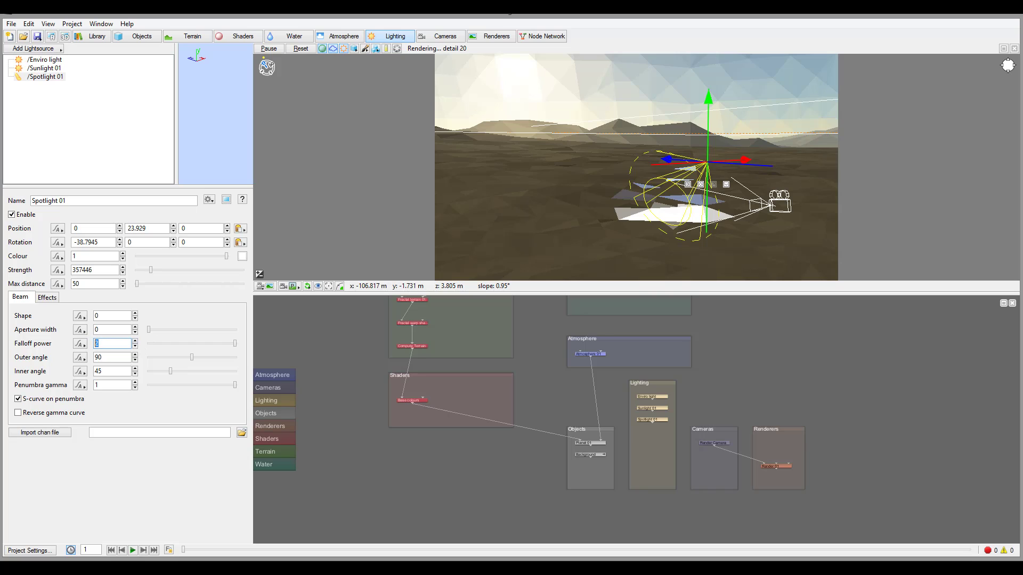
key(Return)
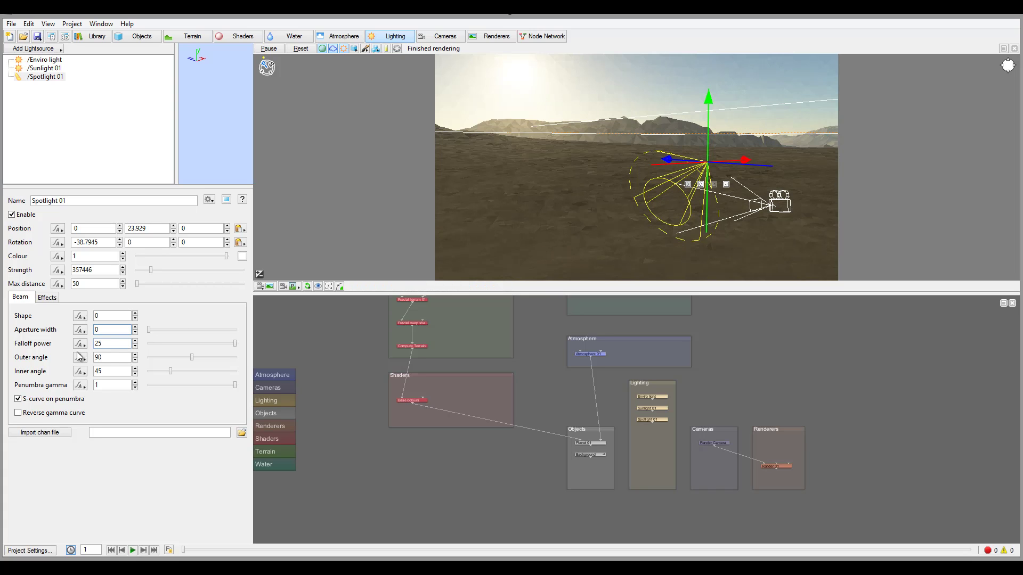
drag(236, 345, 222, 346)
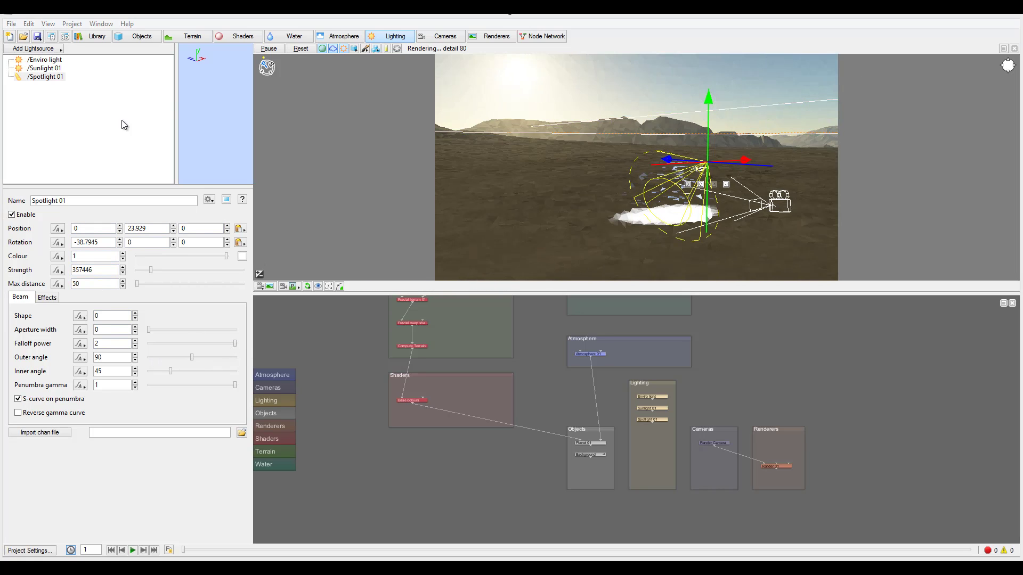
click(61, 49)
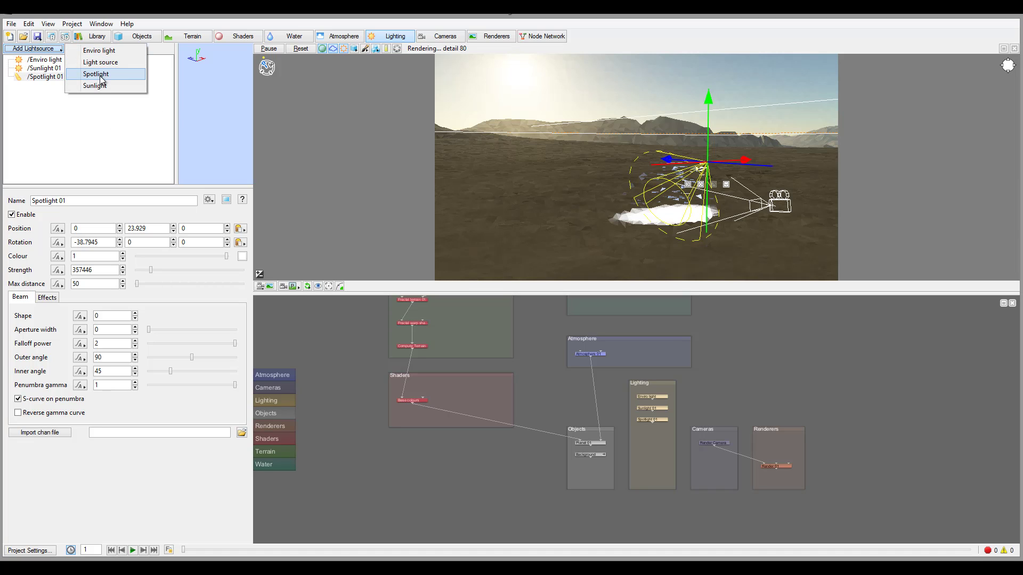
click(70, 122)
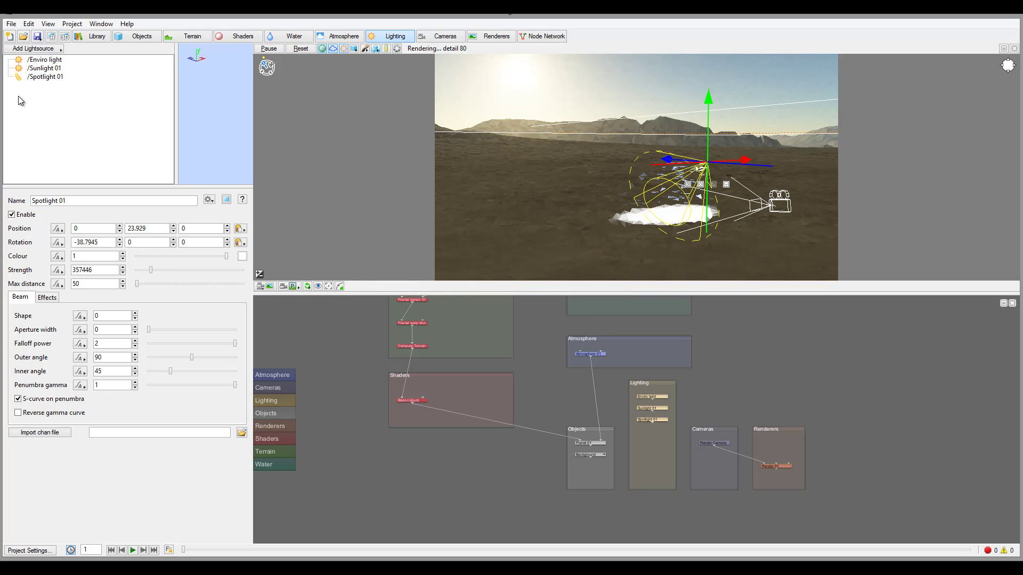
click(35, 48)
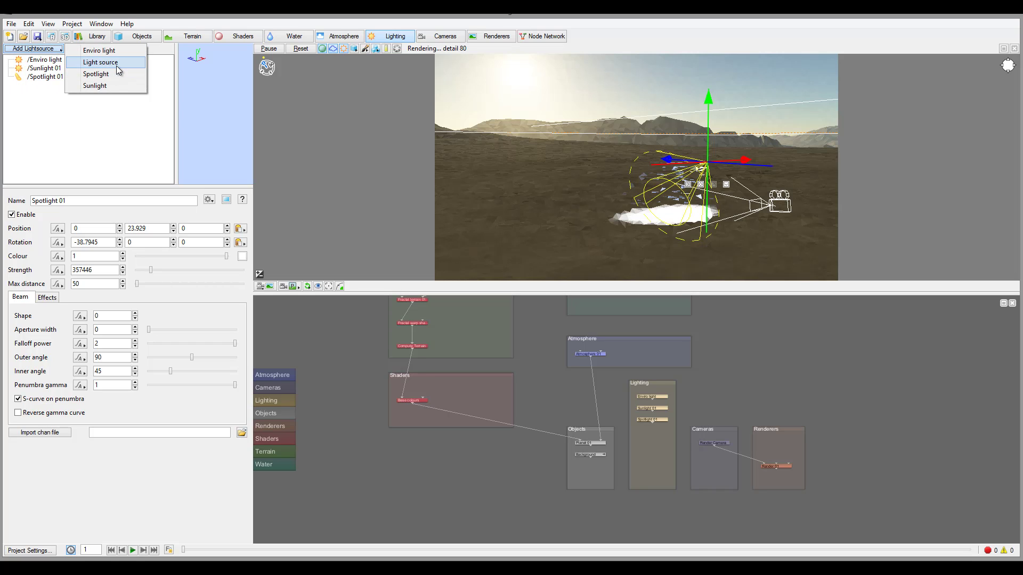
click(41, 119)
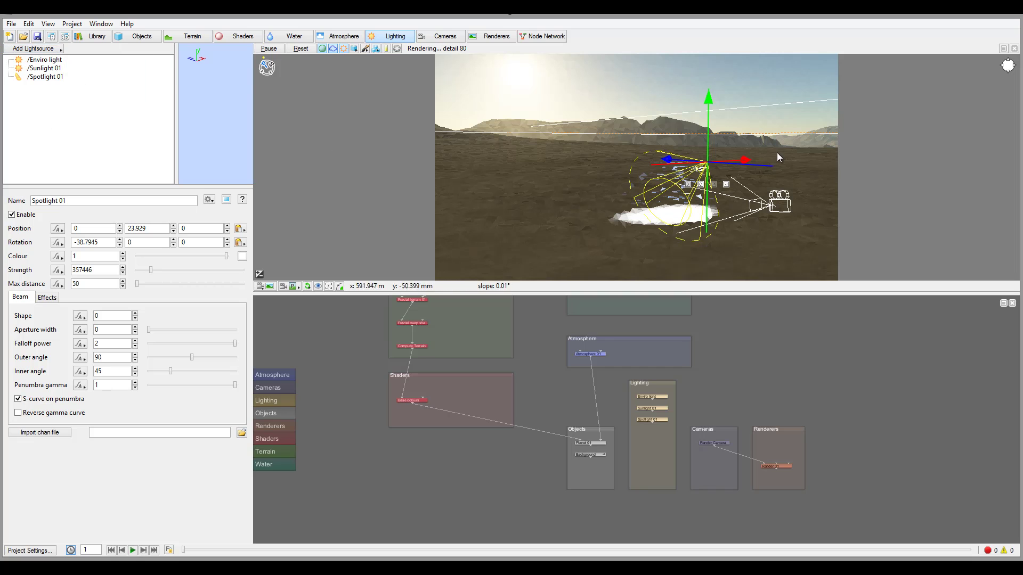